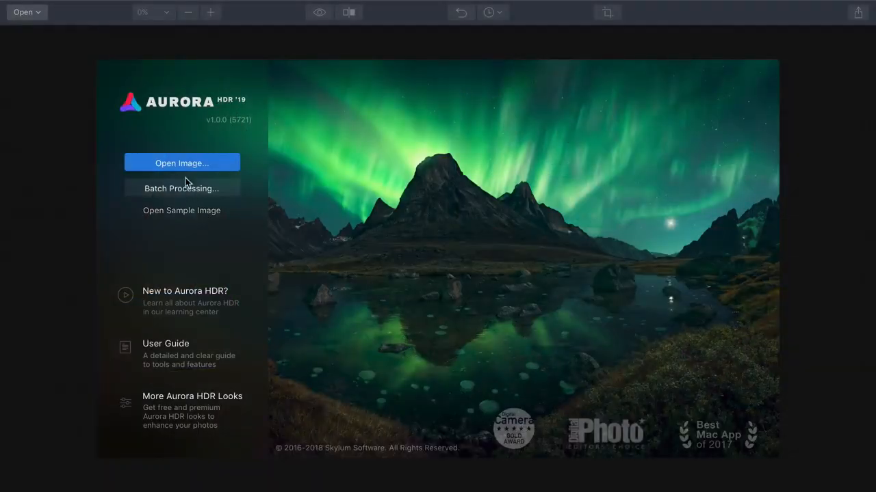
# Open SIngle_Image.ARW from the First Look folder, create an HDR image from it, and compare the result with the original.
pyautogui.click(177, 164)
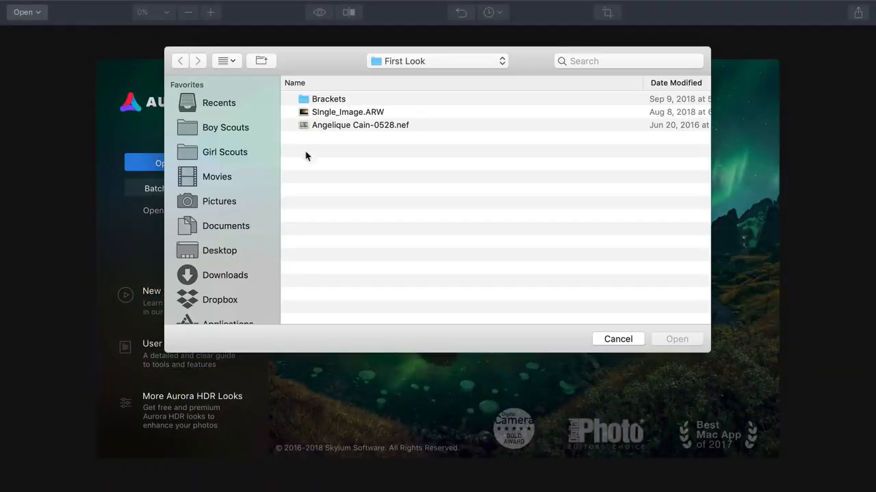
pyautogui.click(357, 113)
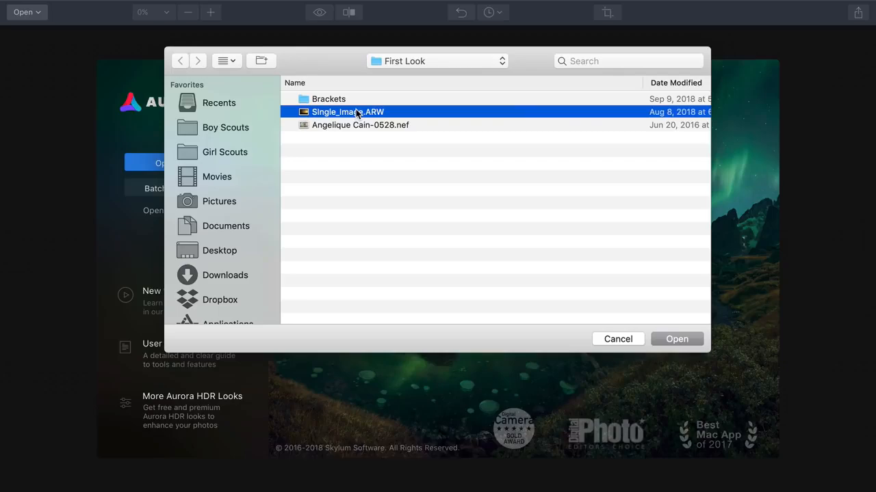
pyautogui.doubleClick(355, 113)
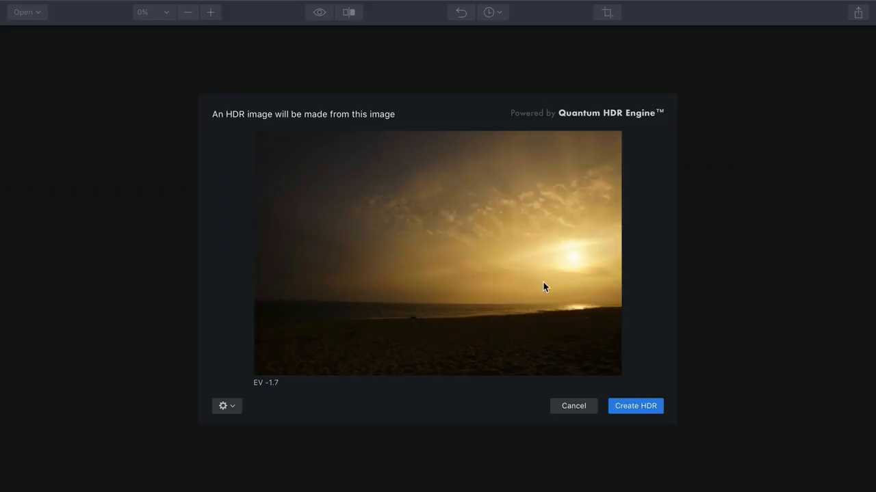
pyautogui.click(629, 409)
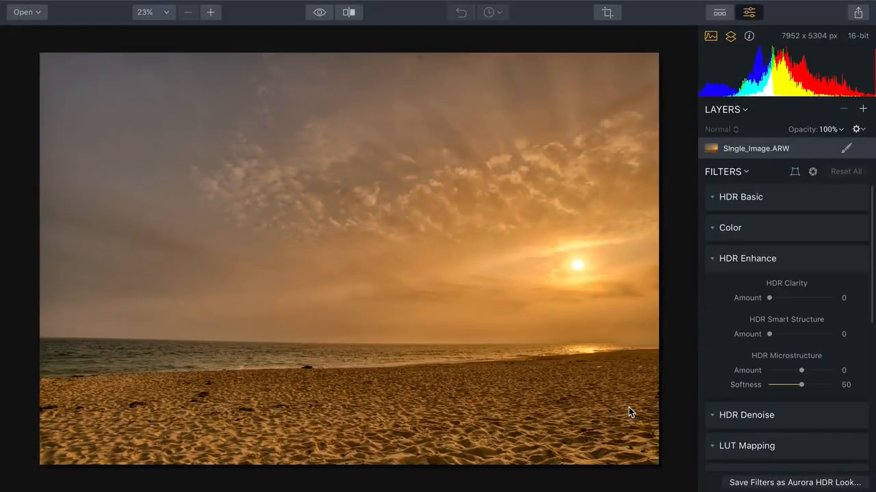
pyautogui.click(328, 15)
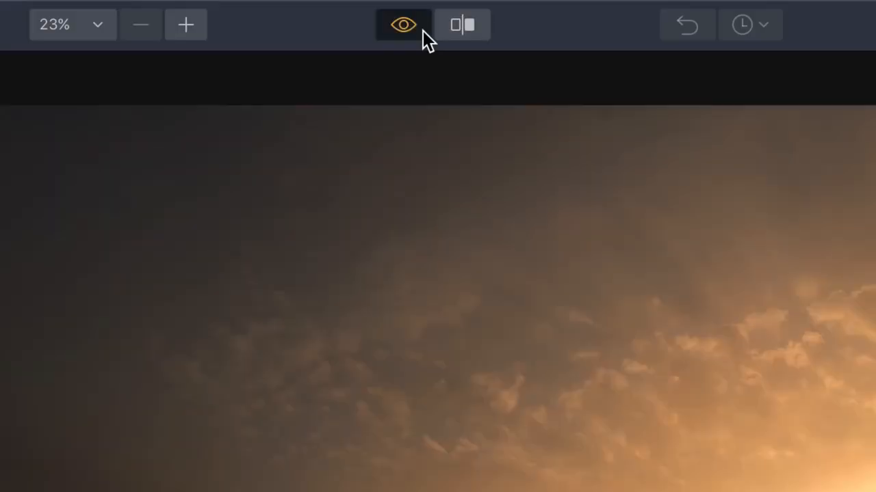
pyautogui.click(423, 31)
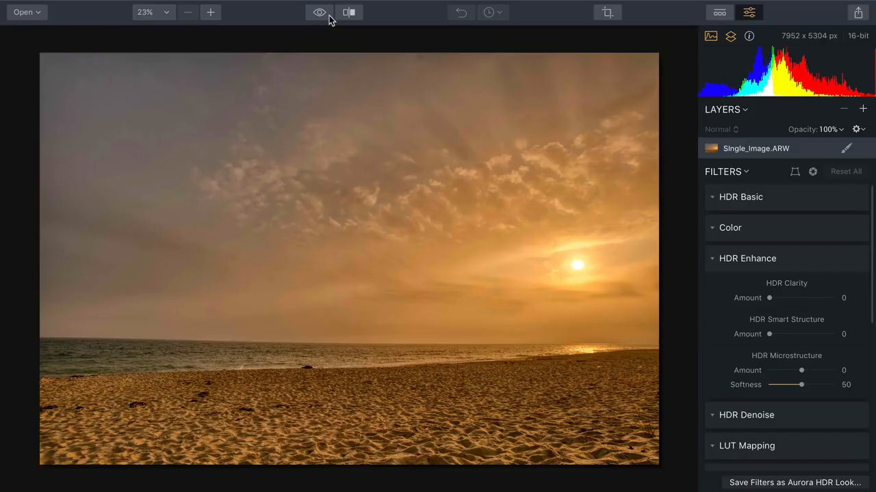
# Apply the Realistic Landscape look from the Landscape collection and set its amount to 58.
pyautogui.click(719, 13)
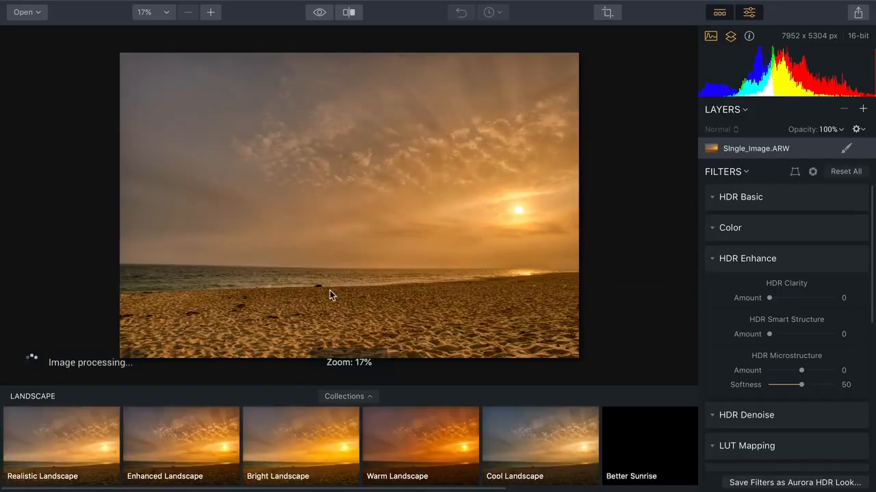
pyautogui.click(341, 398)
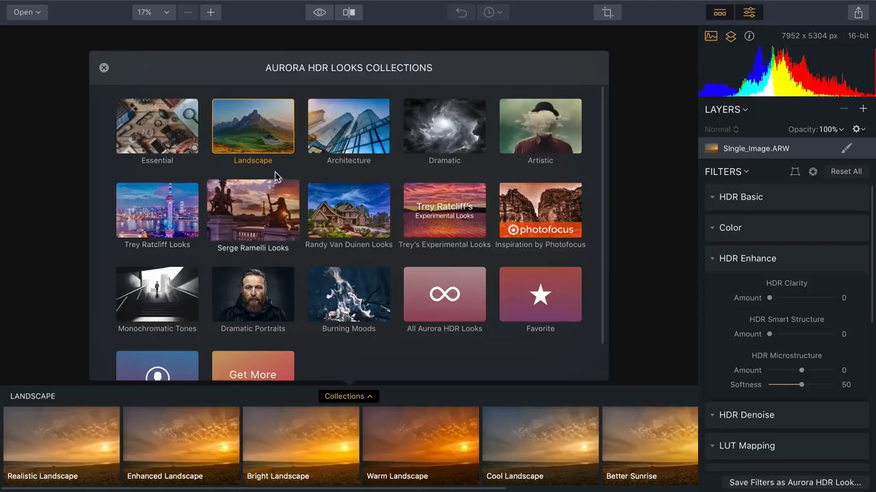
pyautogui.click(260, 140)
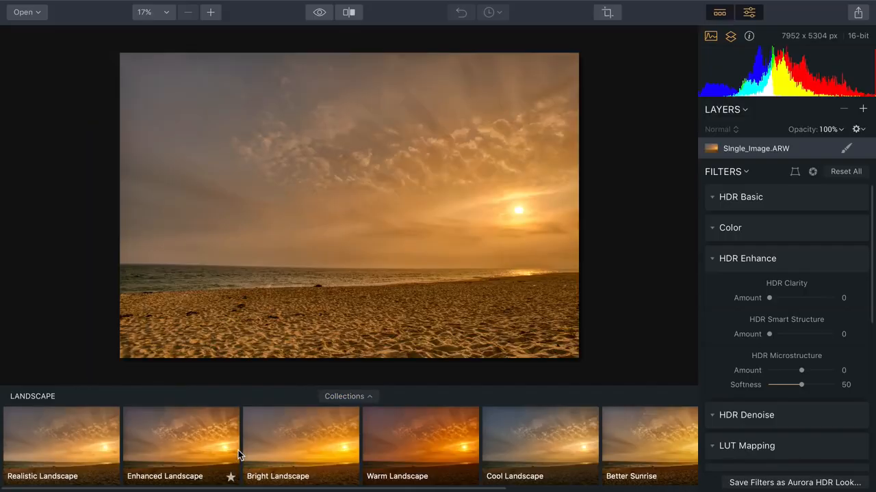
pyautogui.click(67, 441)
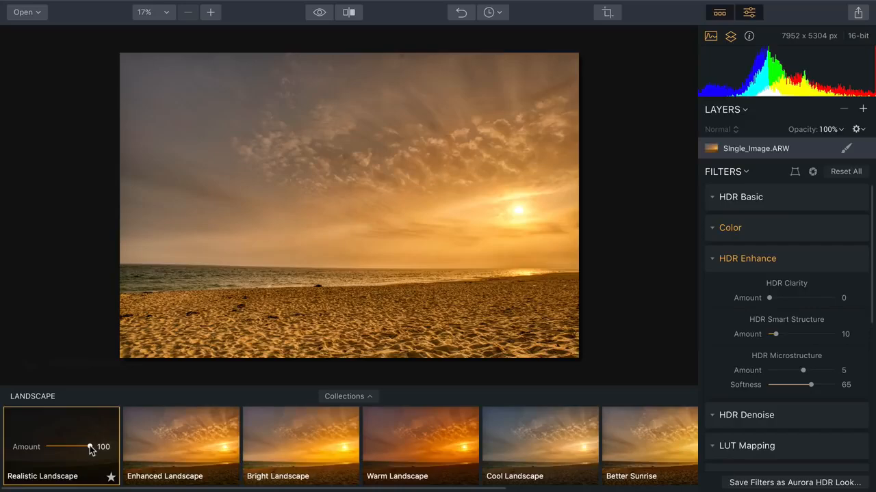
pyautogui.moveTo(90, 448); pyautogui.dragTo(69, 449)
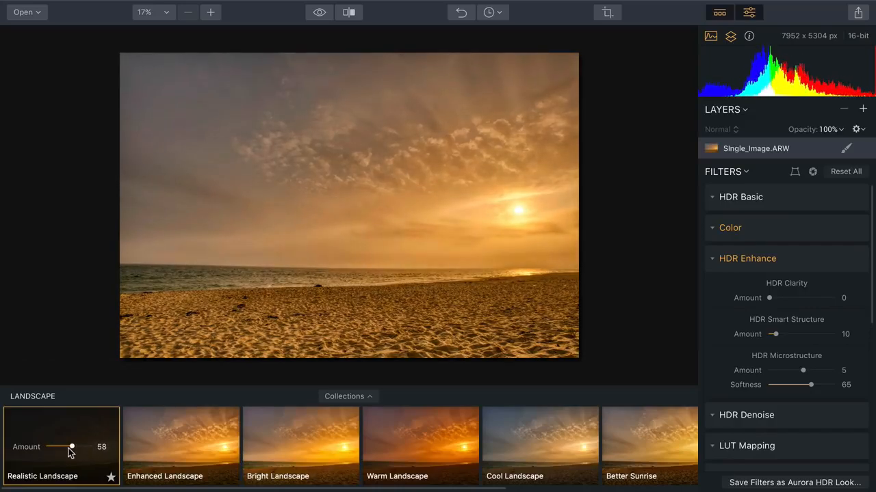
# Position the Adjustable Gradient's centre line on the horizon and widen its transition to a blend of 61.
pyautogui.click(712, 260)
pyautogui.scroll(-5, 713, 262)
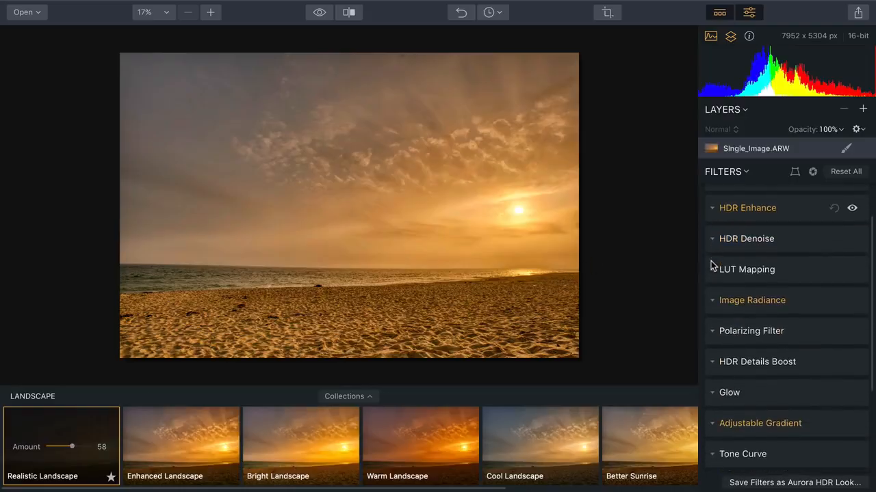
pyautogui.click(713, 357)
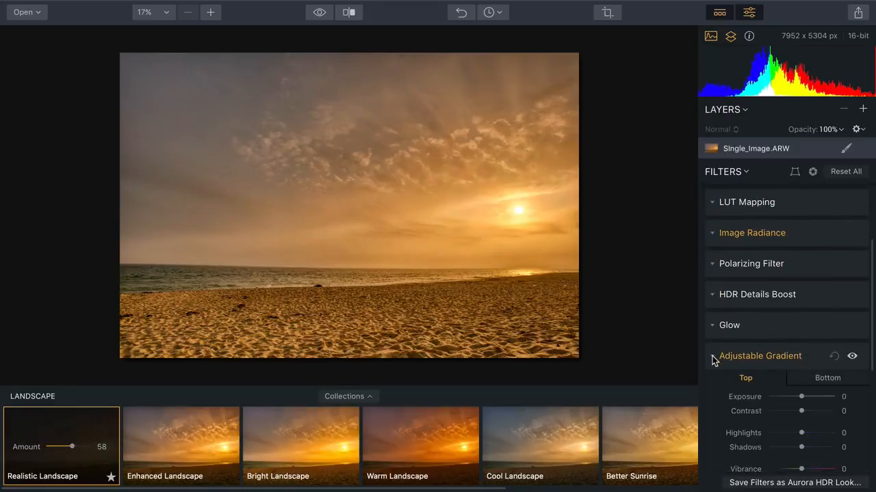
pyautogui.click(727, 344)
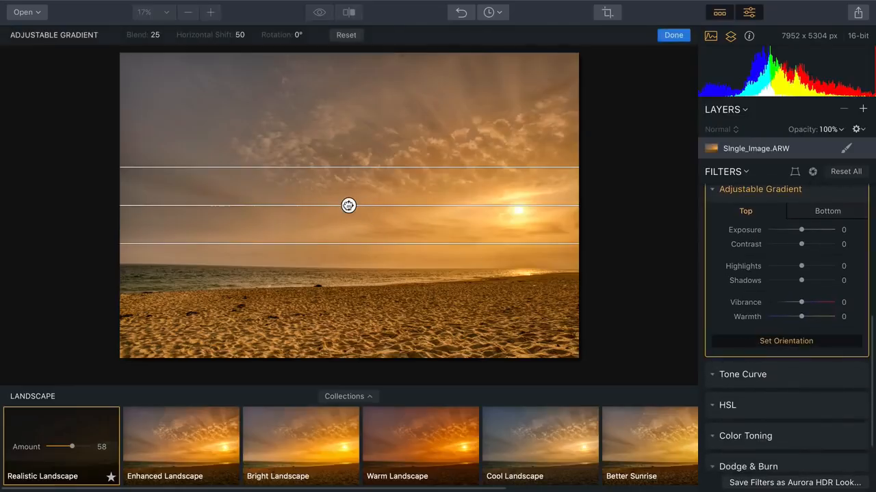
pyautogui.moveTo(348, 205); pyautogui.dragTo(347, 269)
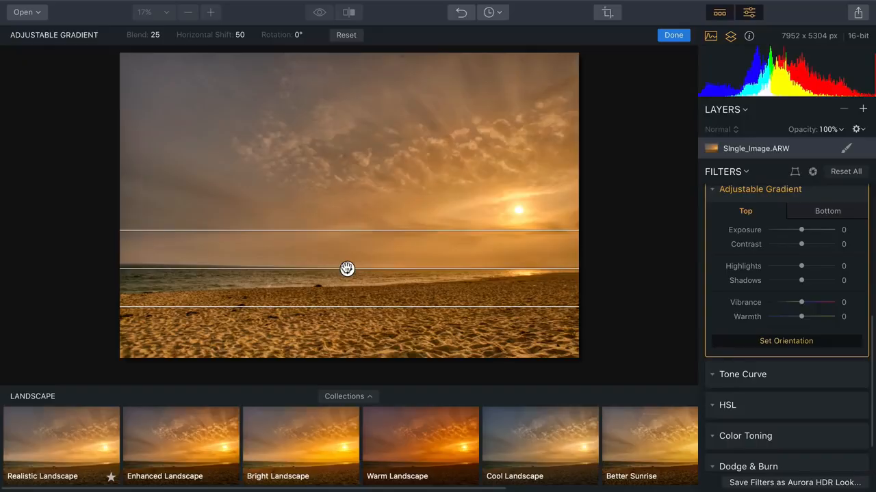
pyautogui.moveTo(349, 307); pyautogui.dragTo(349, 360)
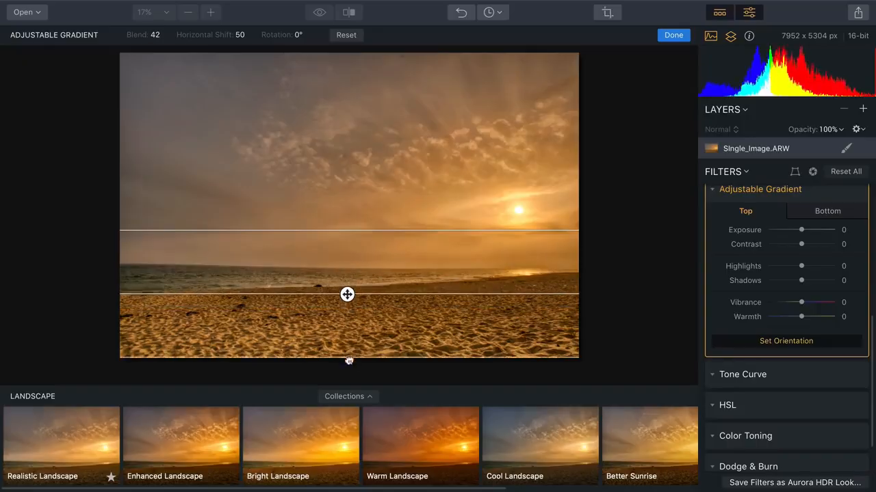
pyautogui.moveTo(346, 230); pyautogui.dragTo(339, 178)
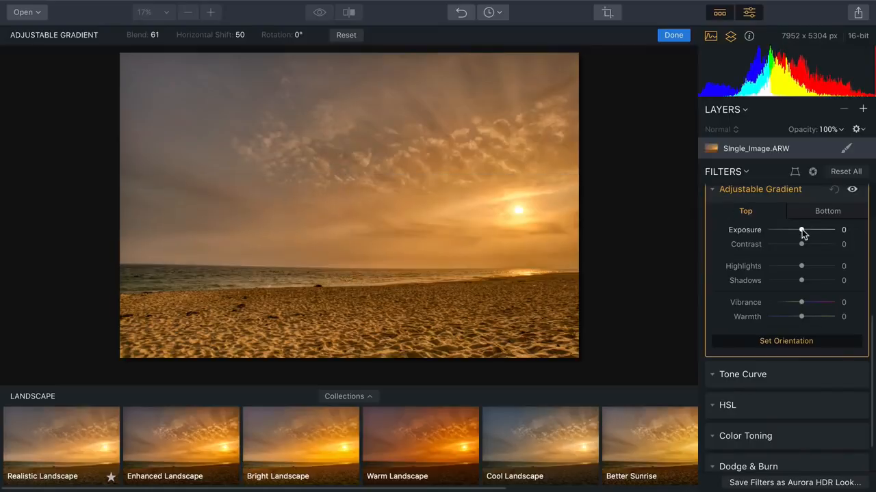
# Set the gradient's top Exposure to -14, Vibrance to 24 and Warmth to -62, moving its centre slightly above the horizon, and hide the looks.
pyautogui.moveTo(802, 230)
pyautogui.mouseDown()
pyautogui.moveTo(785, 231)
pyautogui.moveTo(797, 231)
pyautogui.mouseUp()
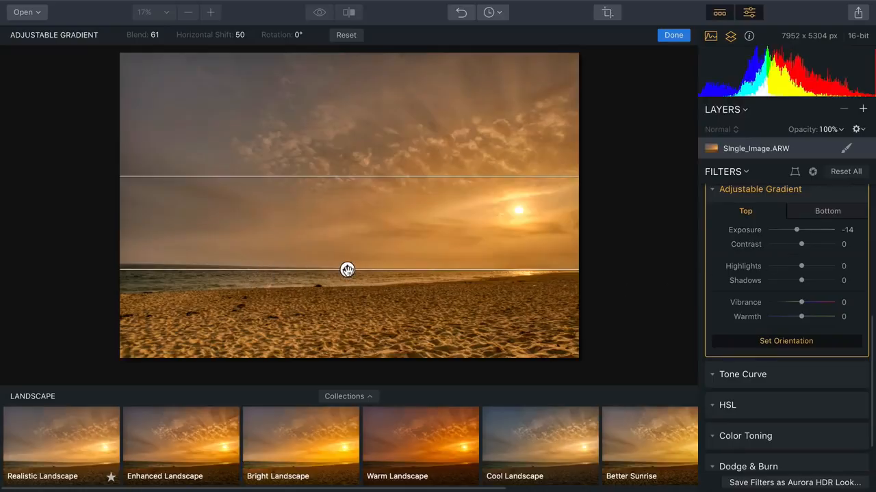
pyautogui.moveTo(347, 270); pyautogui.dragTo(344, 240)
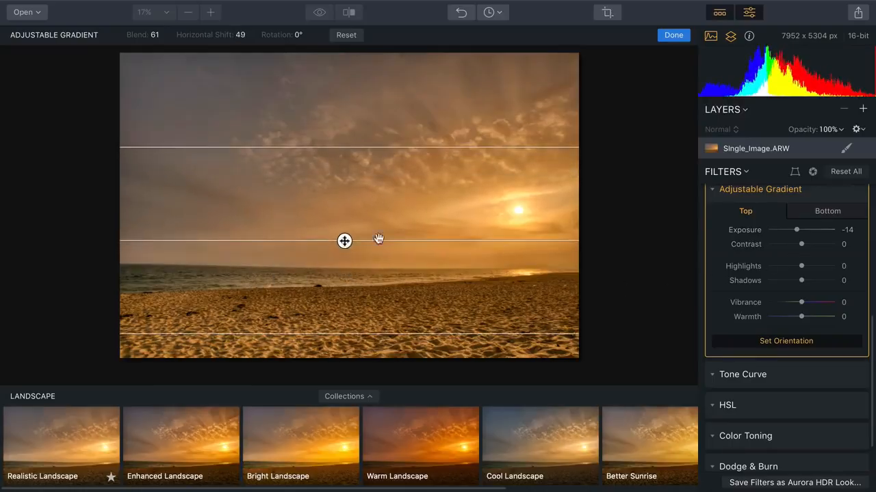
pyautogui.moveTo(801, 302); pyautogui.dragTo(779, 322)
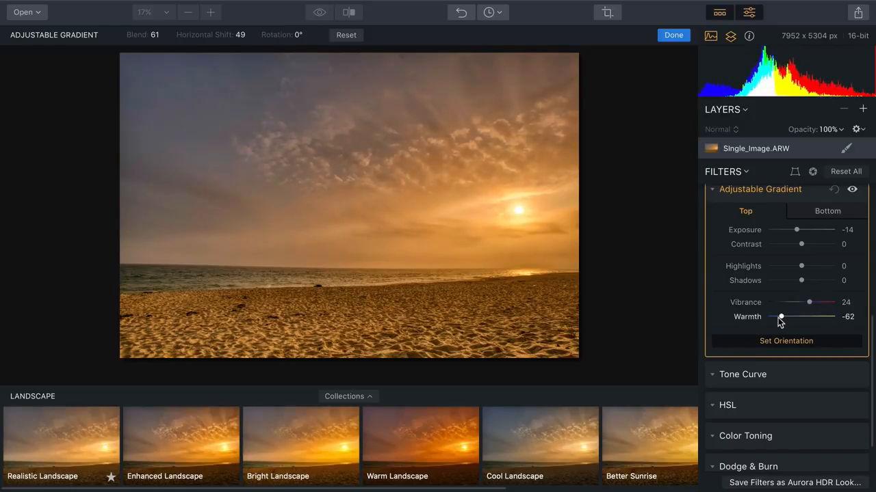
pyautogui.click(719, 13)
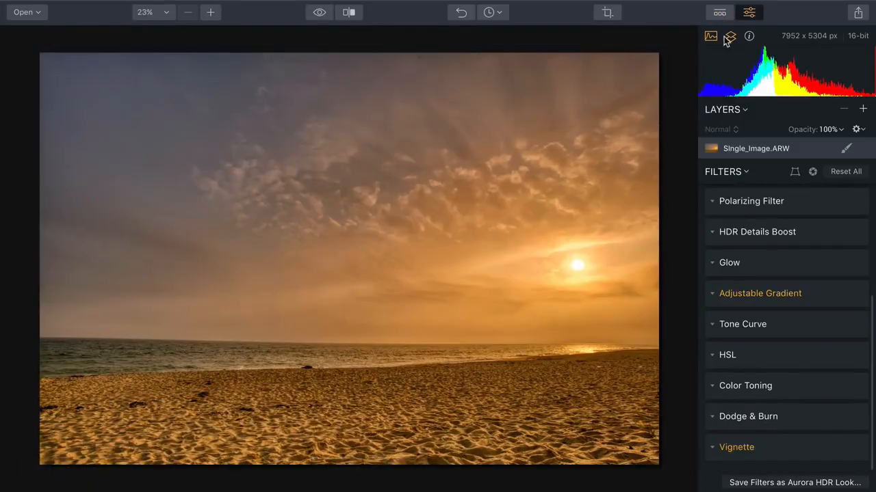
# Raise the HDR Smart Structure amount to 73 in HDR Enhance and compare the photo with the original.
pyautogui.scroll(4, 742, 254)
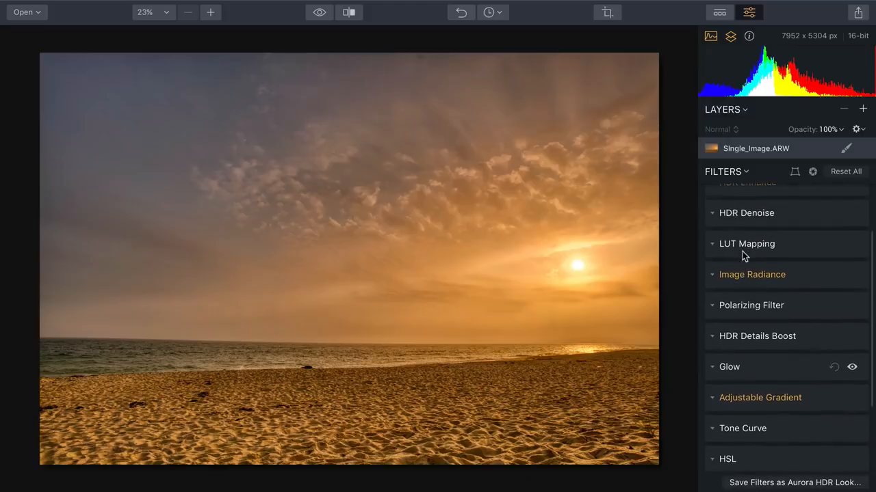
pyautogui.scroll(1, 732, 254)
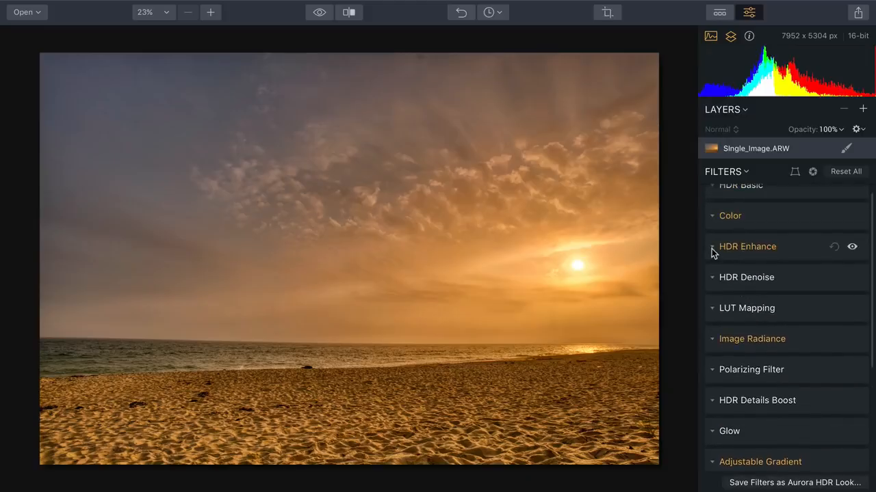
pyautogui.click(711, 249)
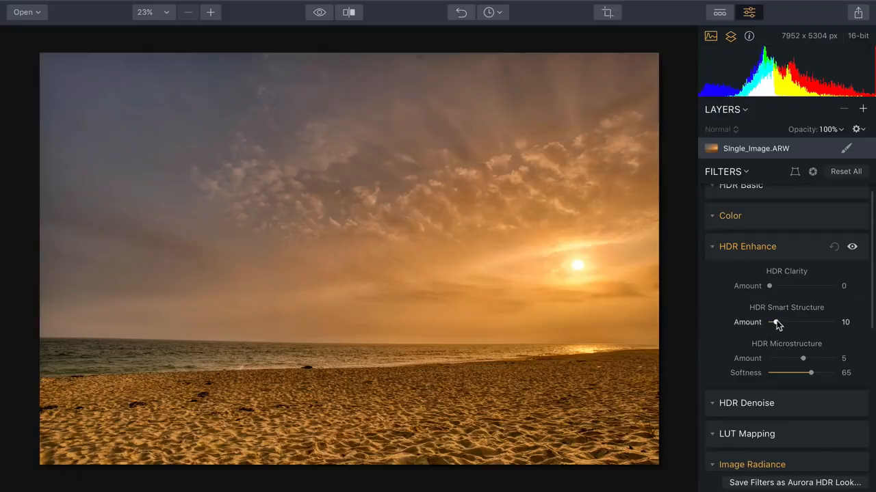
pyautogui.moveTo(776, 320); pyautogui.dragTo(800, 325)
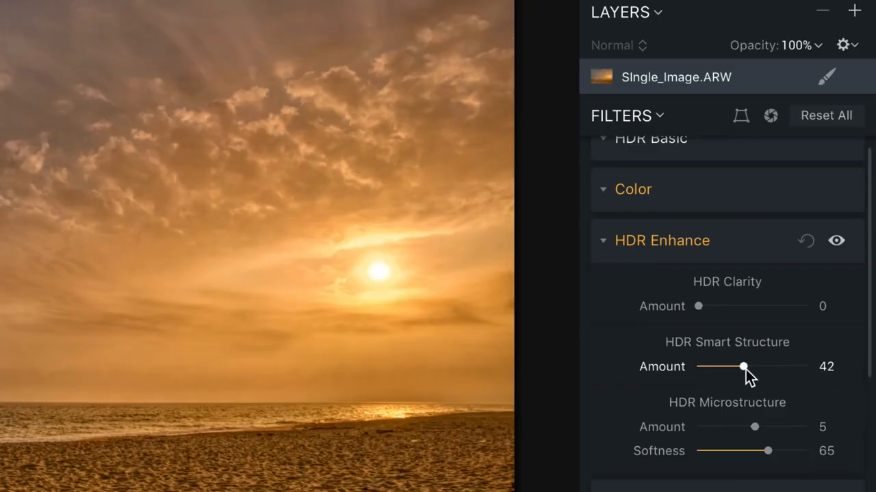
pyautogui.moveTo(749, 371); pyautogui.dragTo(784, 377)
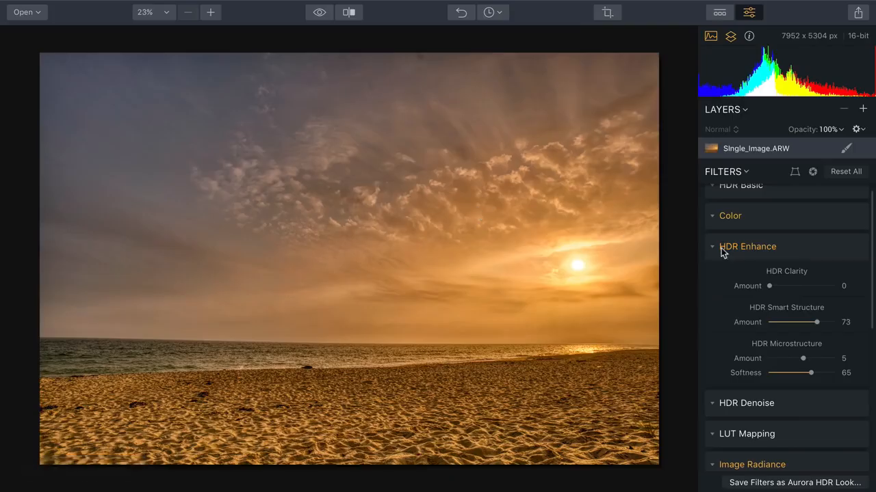
pyautogui.moveTo(318, 14); pyautogui.dragTo(323, 12)
pyautogui.click(712, 249)
# Set the HSL saturation to 15 for Orange and 86 for Blue.
pyautogui.scroll(-5, 711, 250)
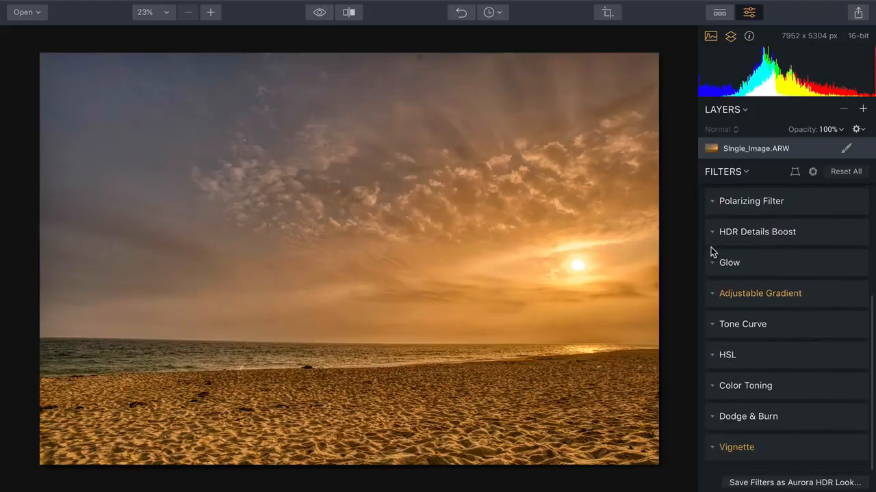
pyautogui.click(711, 358)
pyautogui.scroll(-4, 773, 346)
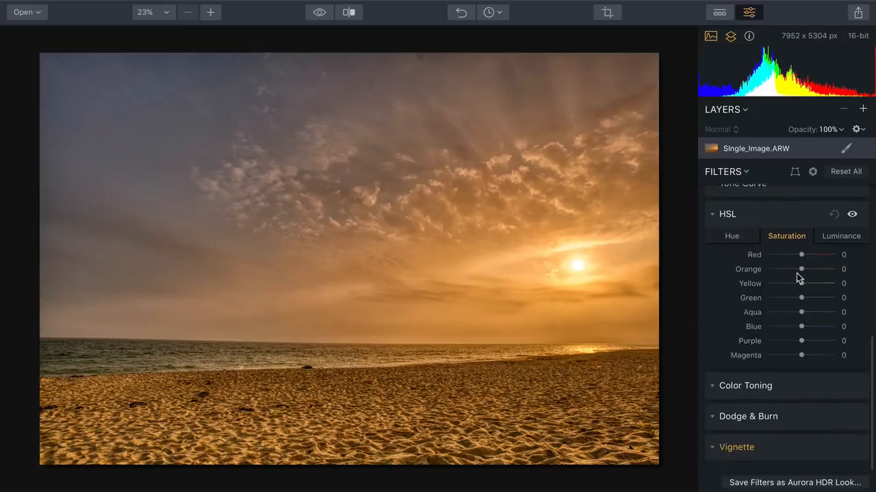
pyautogui.moveTo(802, 269)
pyautogui.mouseDown()
pyautogui.moveTo(832, 271)
pyautogui.moveTo(789, 279)
pyautogui.moveTo(809, 281)
pyautogui.mouseUp()
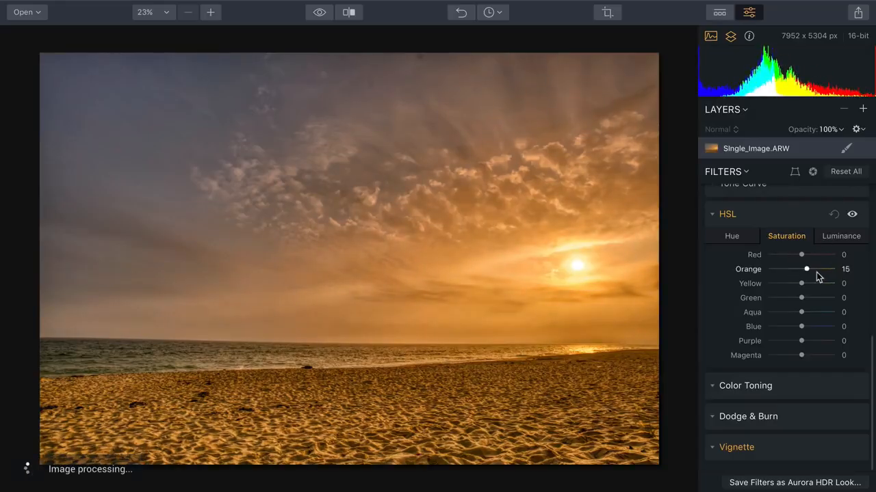
pyautogui.moveTo(800, 327); pyautogui.dragTo(829, 326)
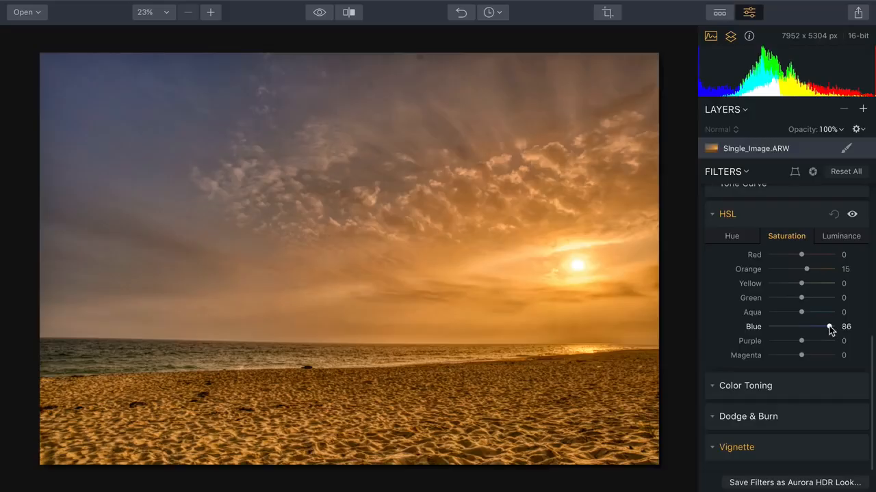
# Set the HSL hue to 42 for Aqua and -58 for Blue, and the luminance to -76 for Aqua and -42 for Blue.
pyautogui.click(737, 237)
pyautogui.moveTo(800, 312); pyautogui.dragTo(780, 338)
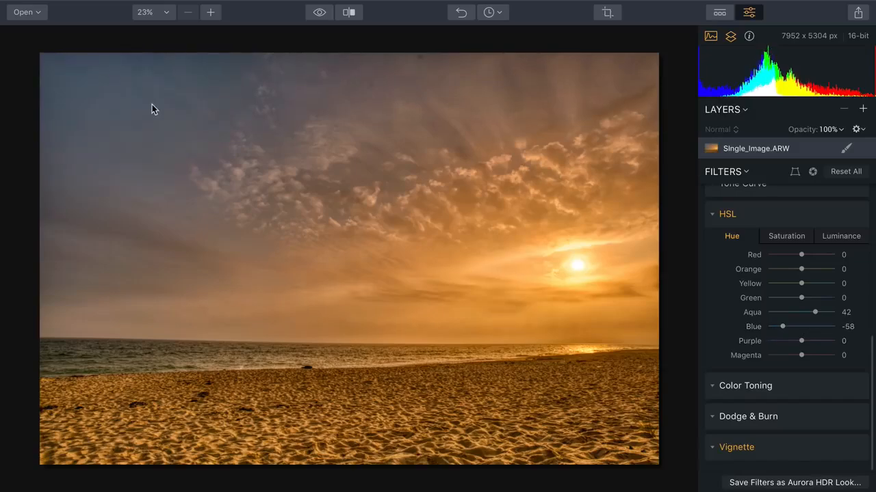
pyautogui.click(841, 238)
pyautogui.moveTo(804, 316); pyautogui.dragTo(786, 335)
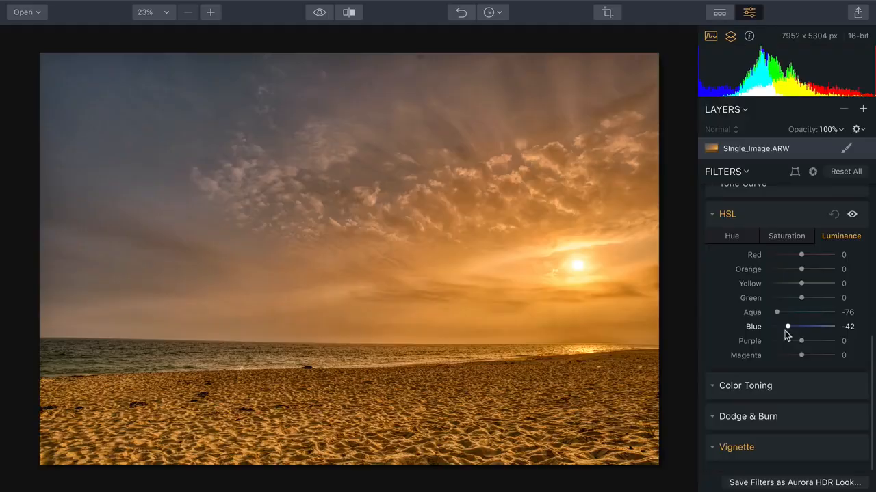
# Open the single .nef photo from the First Look folder.
pyautogui.click(46, 38)
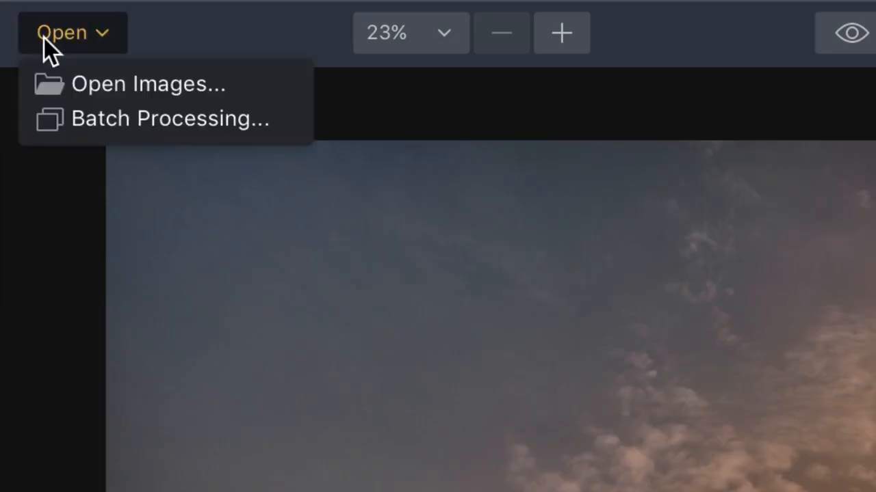
pyautogui.click(75, 74)
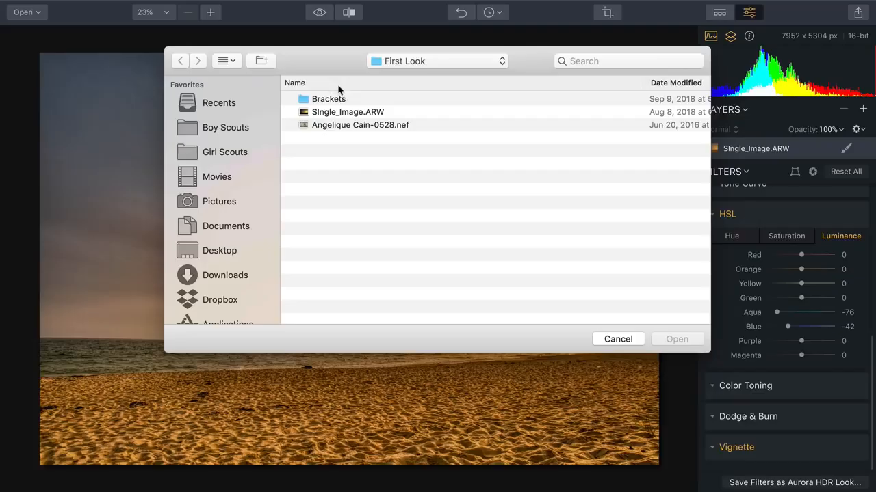
pyautogui.click(339, 125)
pyautogui.doubleClick(338, 125)
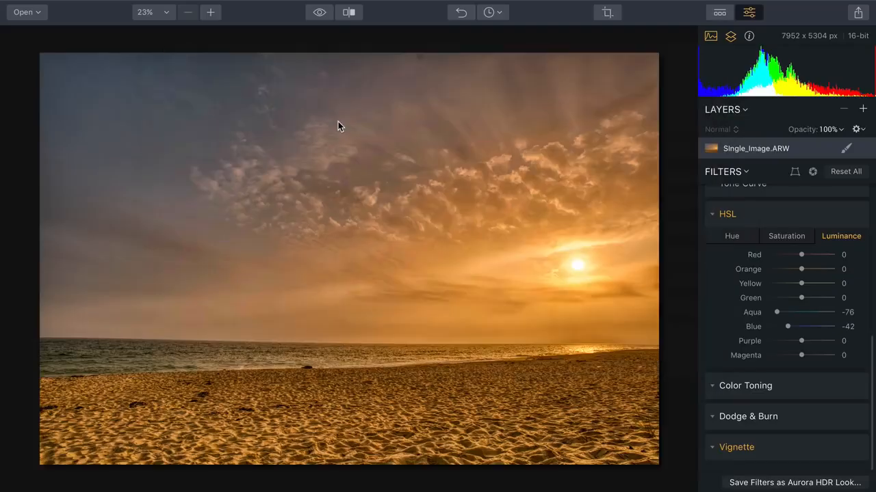
# Create the HDR image from the single portrait photo.
pyautogui.click(395, 93)
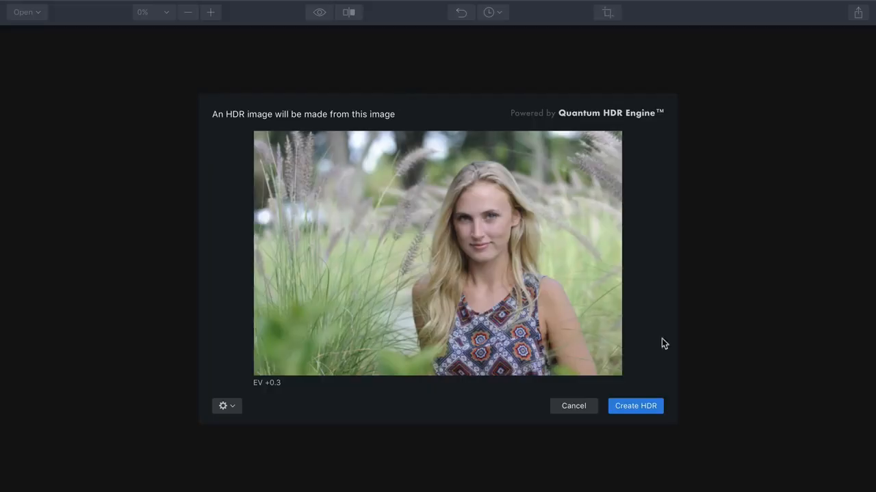
pyautogui.click(636, 406)
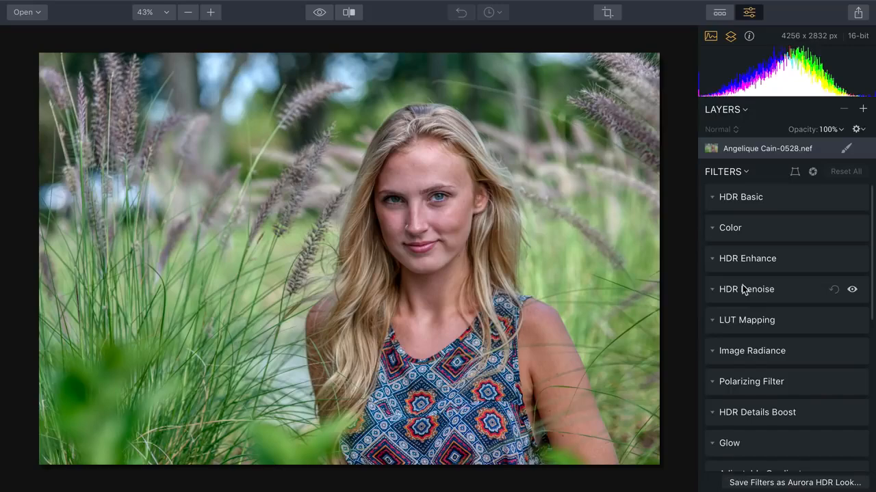
# Set the HDR Microstructure amount to -76 in the HDR Enhance filter to soften the portrait.
pyautogui.scroll(-1, 742, 284)
pyautogui.click(714, 245)
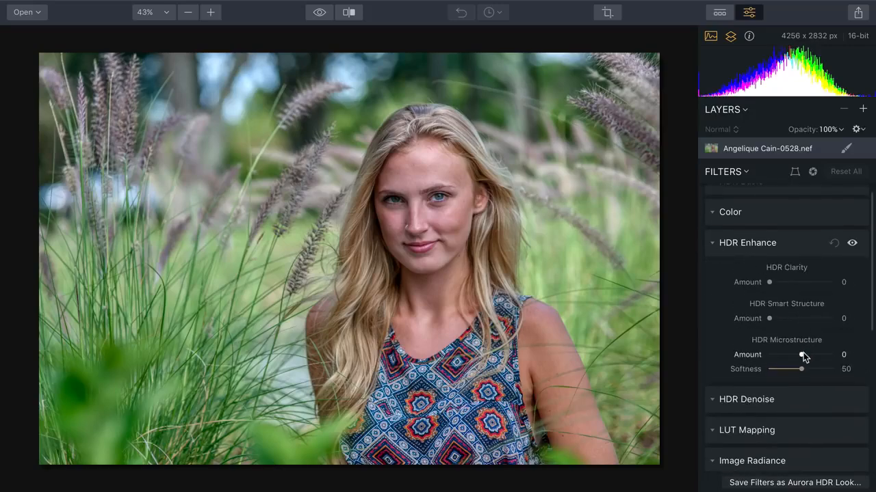
pyautogui.moveTo(803, 353); pyautogui.dragTo(799, 354)
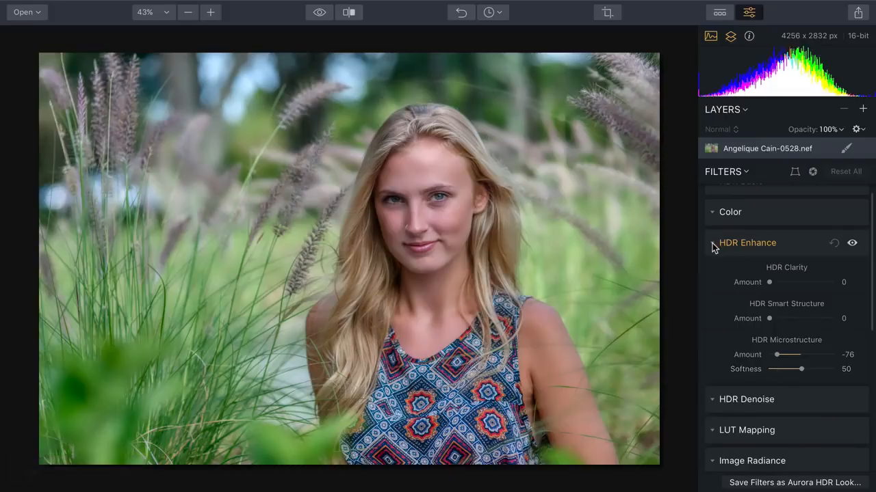
pyautogui.click(712, 242)
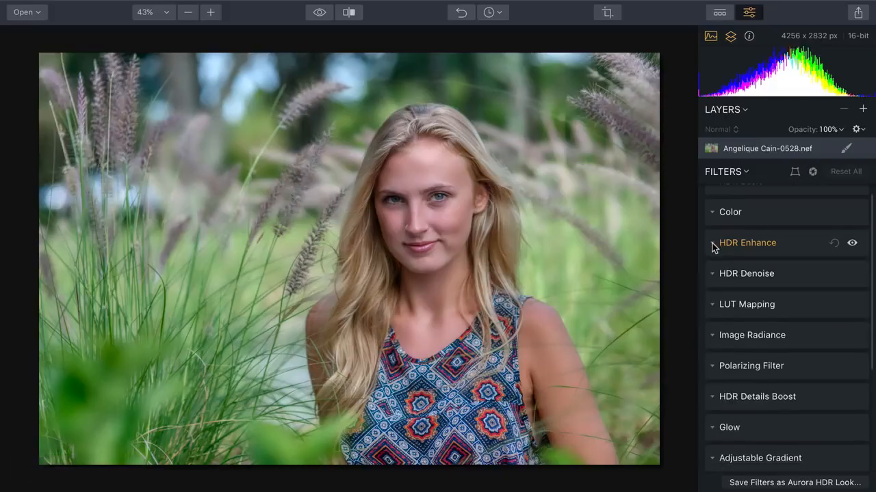
# Set the Color filter's Saturation to -14, Vibrance to 12 and Color Contrast to 21.
pyautogui.scroll(1, 712, 242)
pyautogui.click(712, 229)
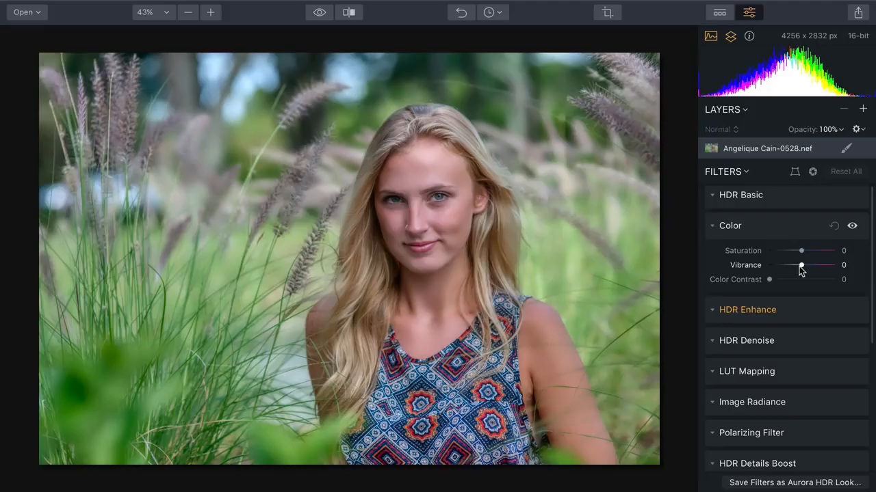
pyautogui.moveTo(800, 266)
pyautogui.mouseDown()
pyautogui.moveTo(784, 268)
pyautogui.moveTo(805, 268)
pyautogui.moveTo(796, 254)
pyautogui.mouseUp()
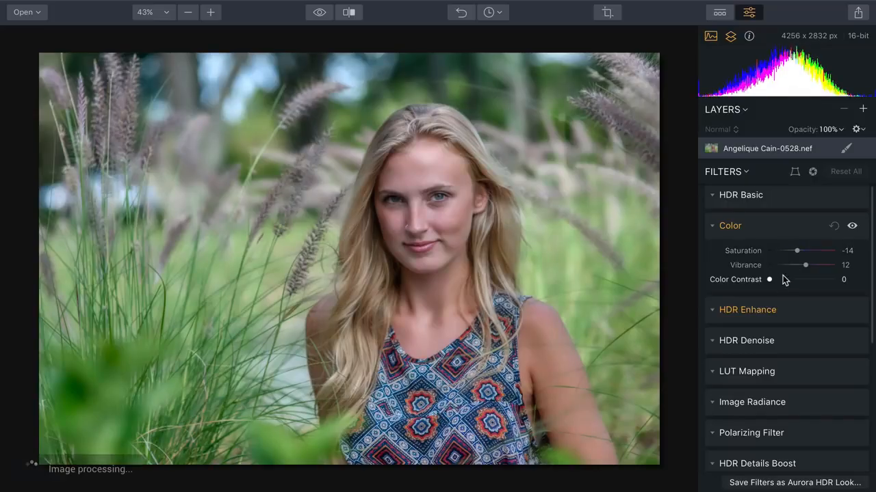
pyautogui.moveTo(771, 282); pyautogui.dragTo(781, 283)
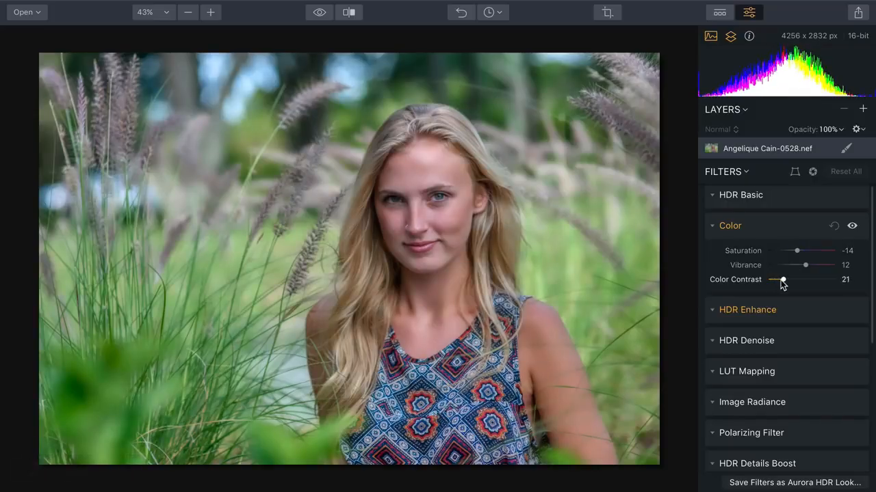
pyautogui.click(712, 228)
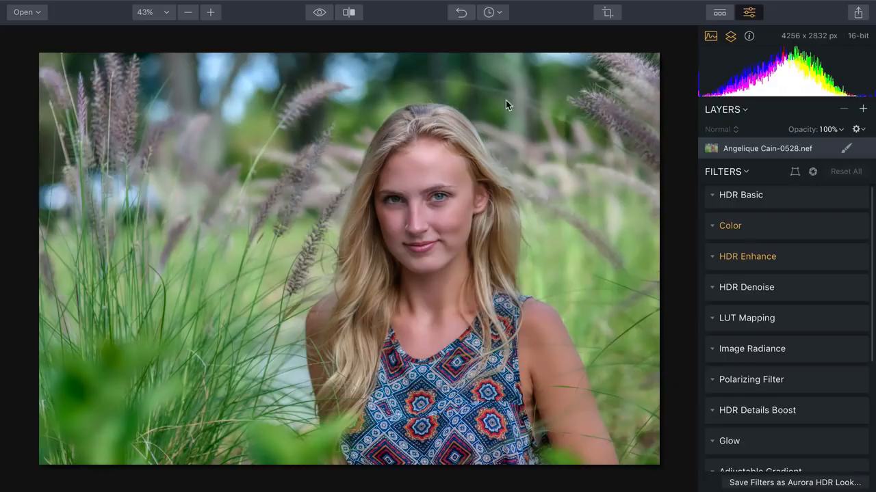
# Raise Smart Tone to 29 in the HDR Basic filter.
pyautogui.click(712, 196)
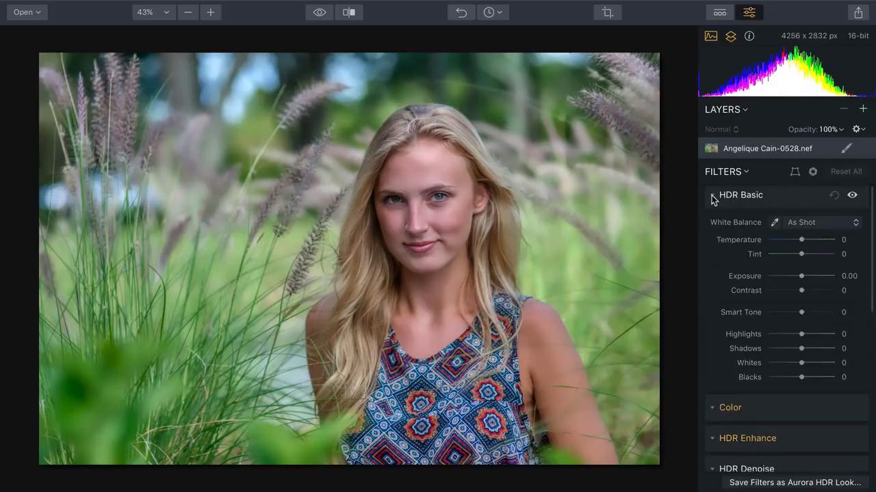
pyautogui.moveTo(803, 316)
pyautogui.mouseDown()
pyautogui.moveTo(768, 319)
pyautogui.moveTo(821, 320)
pyautogui.moveTo(779, 313)
pyautogui.moveTo(821, 323)
pyautogui.moveTo(795, 316)
pyautogui.moveTo(820, 315)
pyautogui.moveTo(811, 314)
pyautogui.mouseUp()
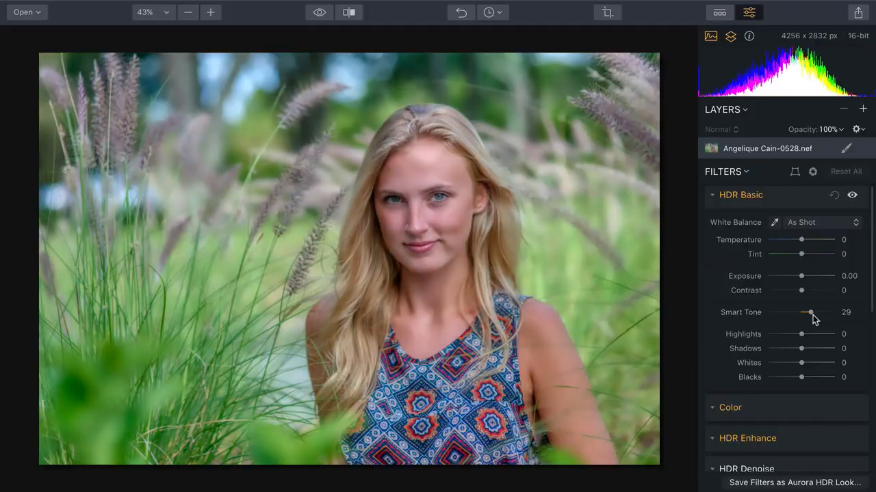
pyautogui.click(712, 196)
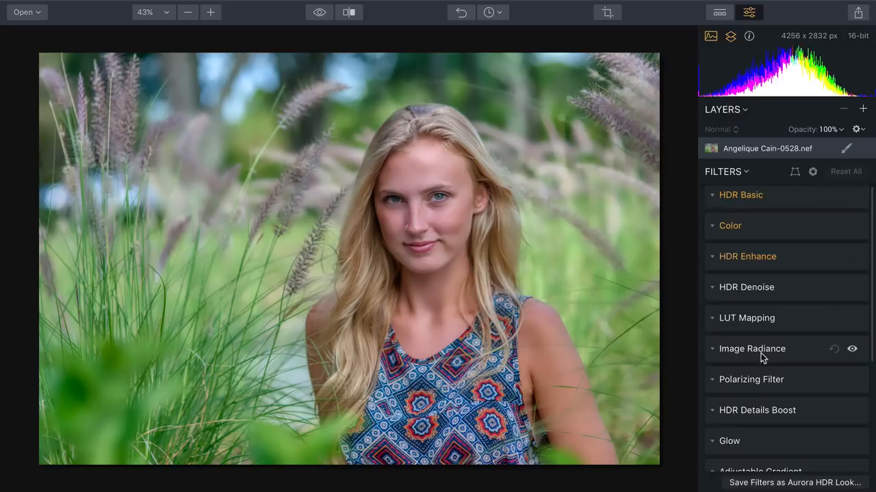
# Apply a Glow with Amount 54, Smoothness 58 and Brightness 12.
pyautogui.scroll(-2, 760, 353)
pyautogui.scroll(-2, 761, 353)
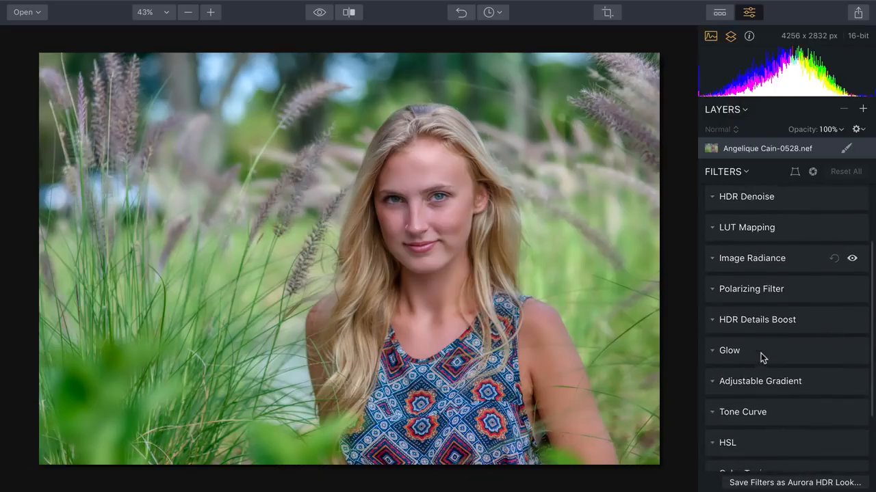
pyautogui.click(713, 301)
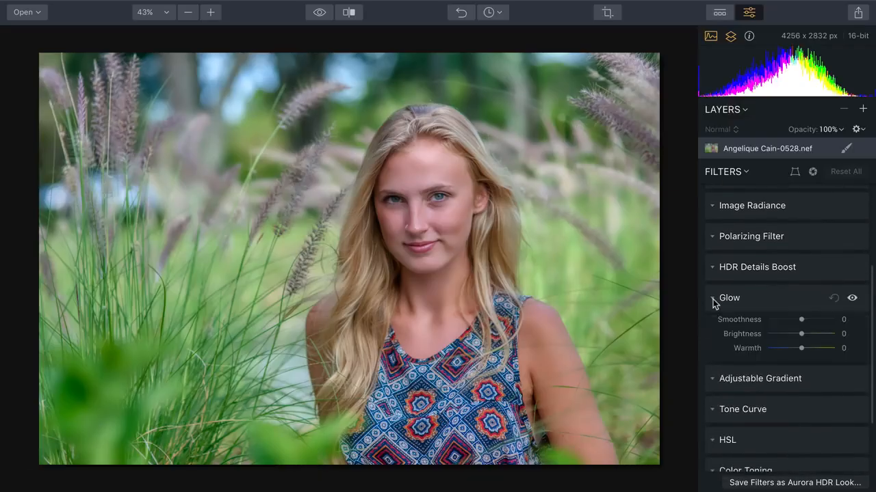
pyautogui.moveTo(770, 325); pyautogui.dragTo(808, 354)
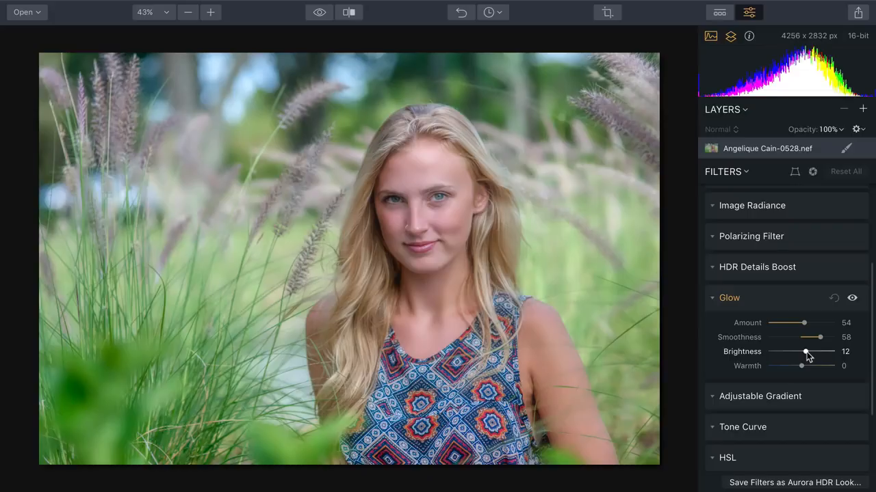
pyautogui.click(712, 299)
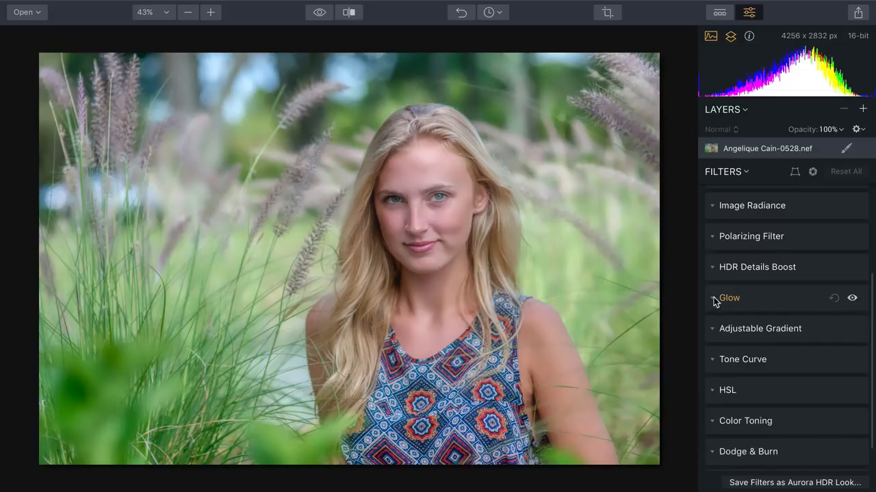
# Set the HSL luminance for Green to -28 and the HSL saturation for Green to -20.
pyautogui.click(712, 390)
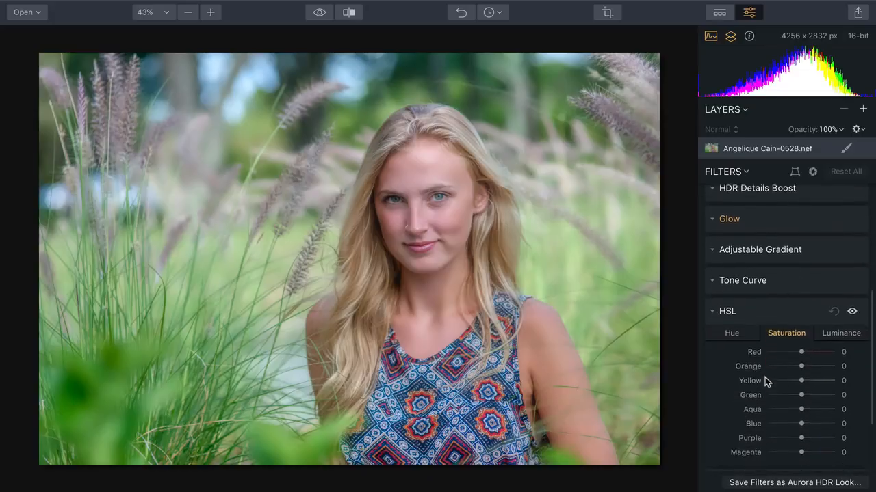
pyautogui.click(833, 295)
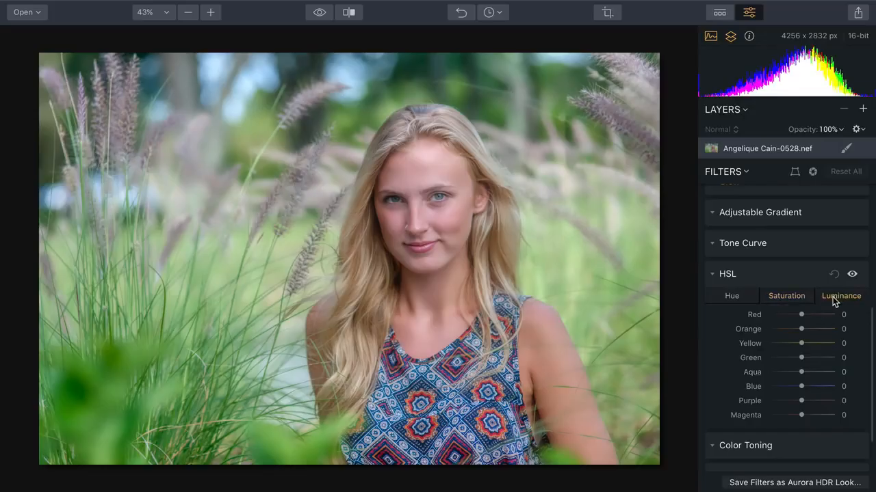
pyautogui.moveTo(802, 362); pyautogui.dragTo(791, 362)
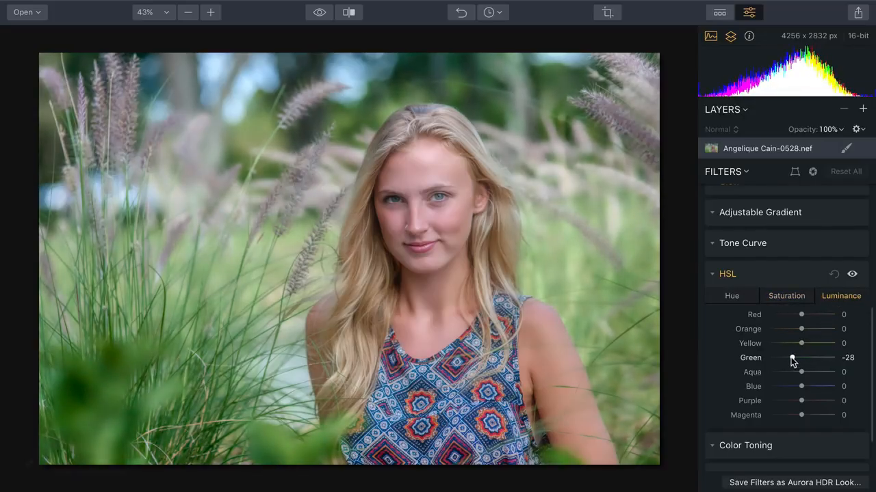
pyautogui.click(787, 296)
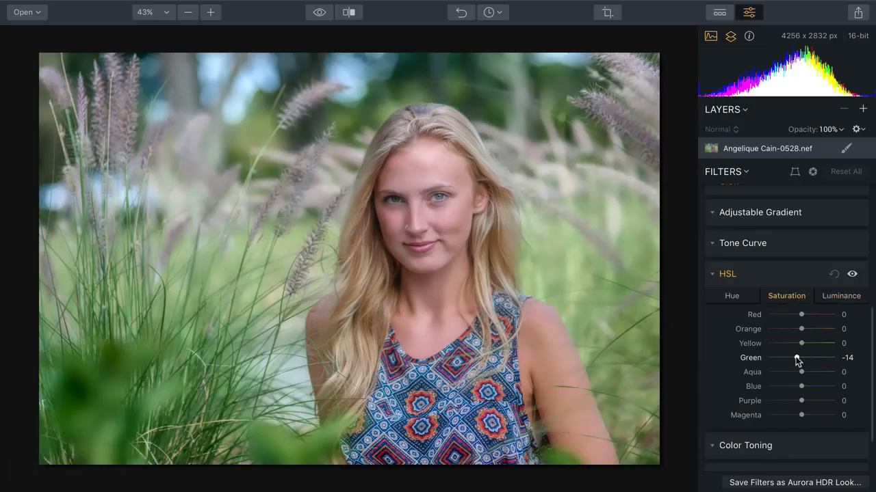
pyautogui.moveTo(797, 361); pyautogui.dragTo(795, 362)
# Place the center of the Vignette filter on the woman's face.
pyautogui.scroll(-2, 794, 363)
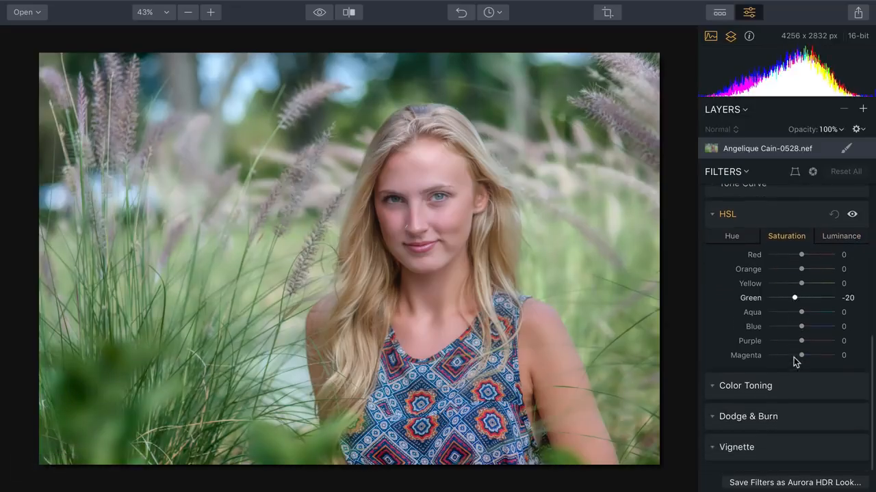
pyautogui.click(715, 451)
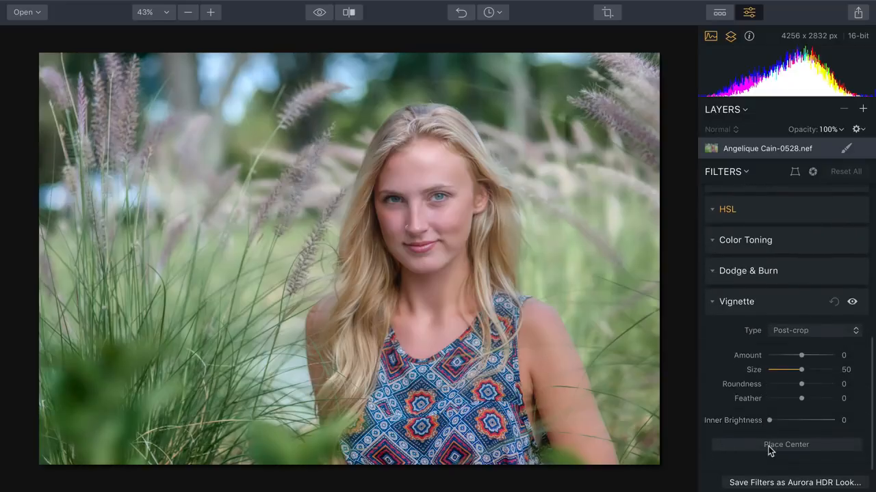
pyautogui.click(770, 446)
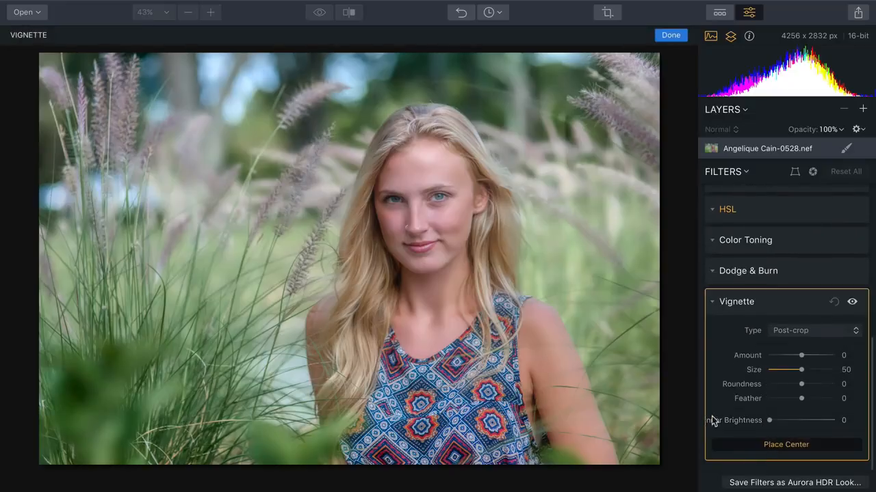
pyautogui.click(422, 221)
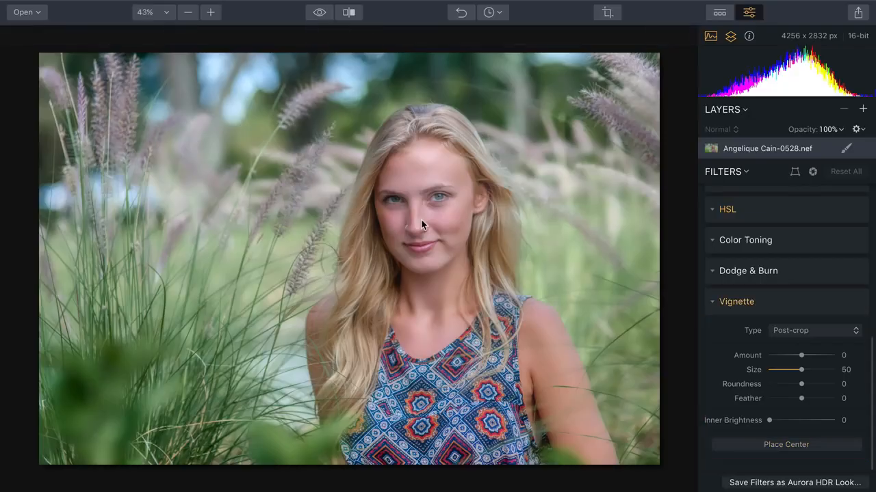
# Set the vignette's Roundness to 100, Feather to 86 and Amount to -50.
pyautogui.moveTo(801, 356); pyautogui.dragTo(749, 358)
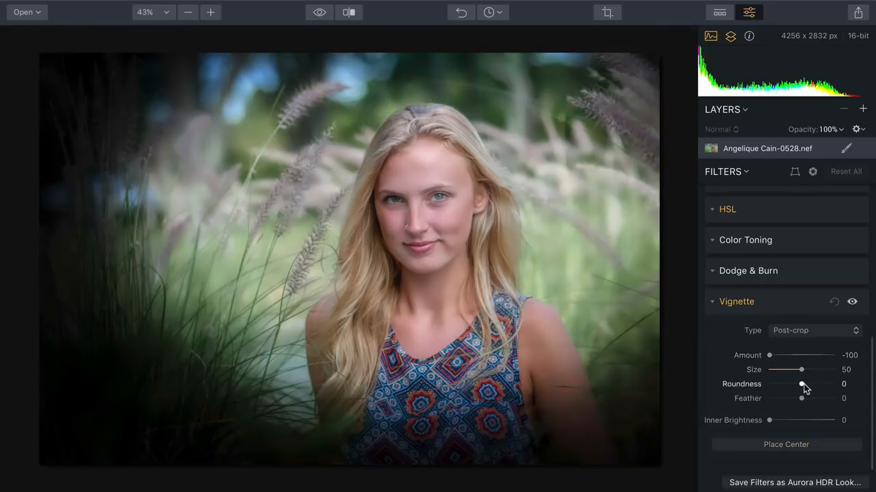
pyautogui.moveTo(803, 385); pyautogui.dragTo(862, 376)
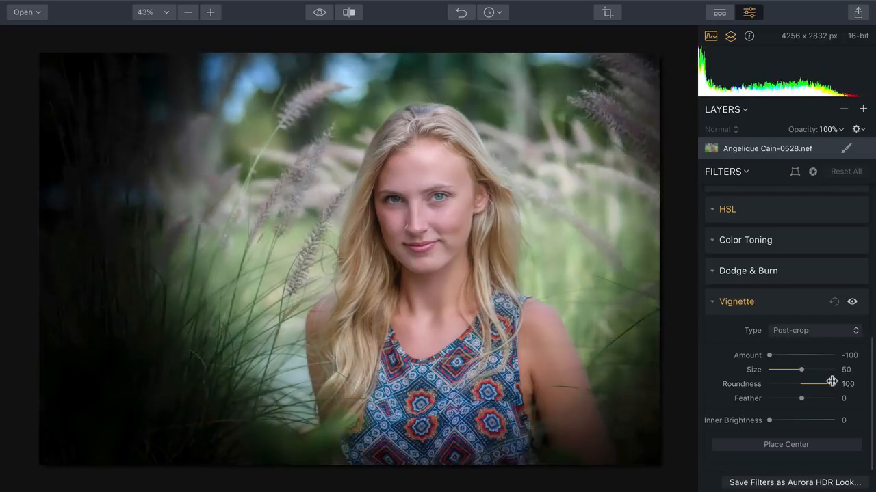
pyautogui.moveTo(800, 396); pyautogui.dragTo(830, 399)
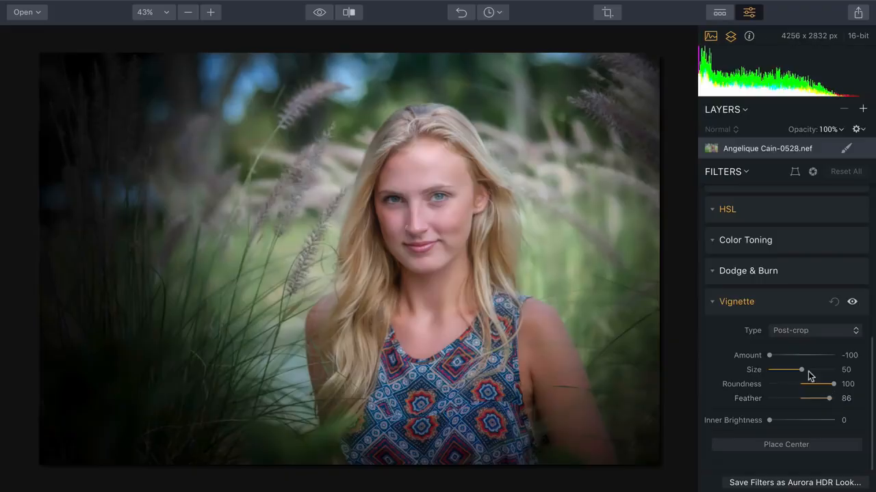
pyautogui.moveTo(774, 356); pyautogui.dragTo(790, 355)
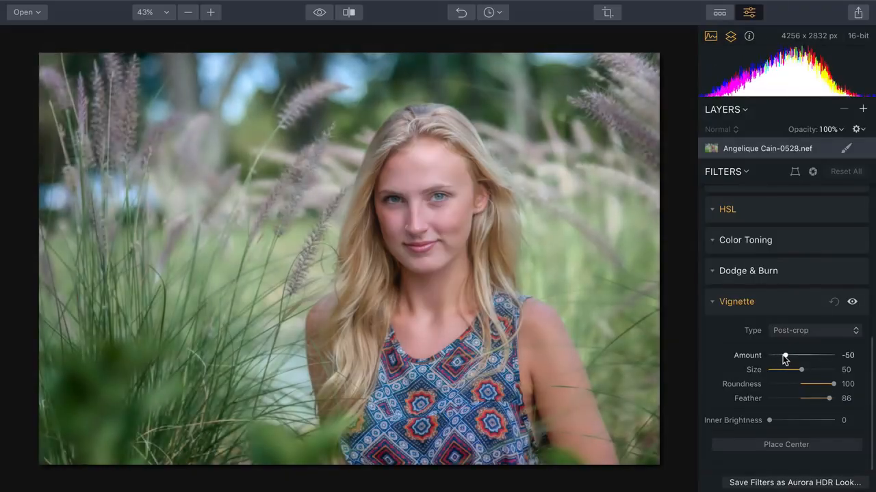
# Compare the portrait with the Vignette filter switched off and on, leaving it enabled.
pyautogui.click(851, 302)
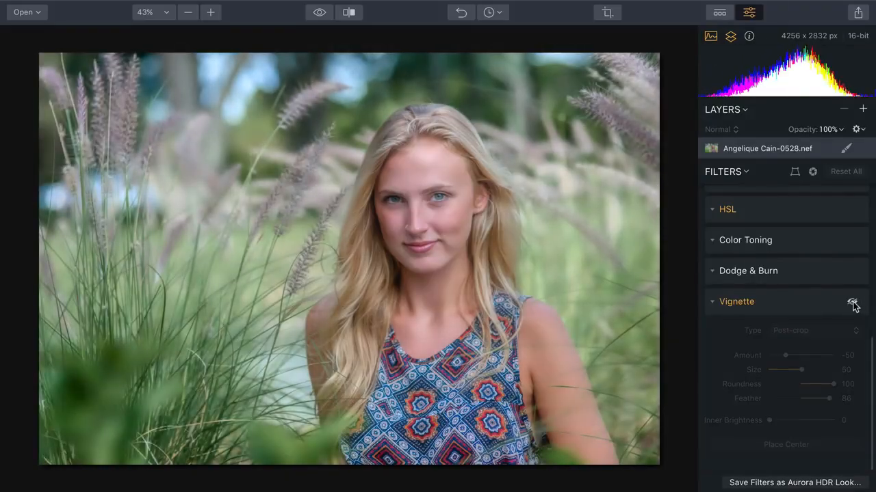
pyautogui.click(853, 303)
pyautogui.click(852, 303)
pyautogui.click(853, 303)
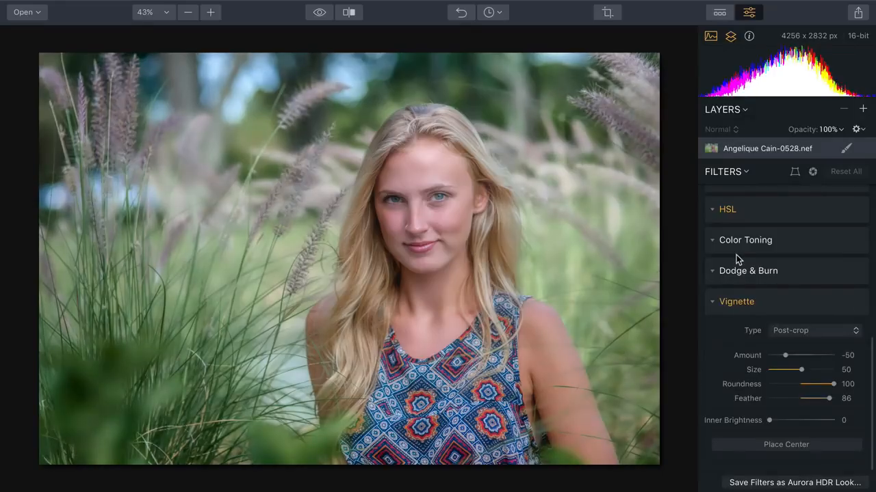
pyautogui.click(709, 303)
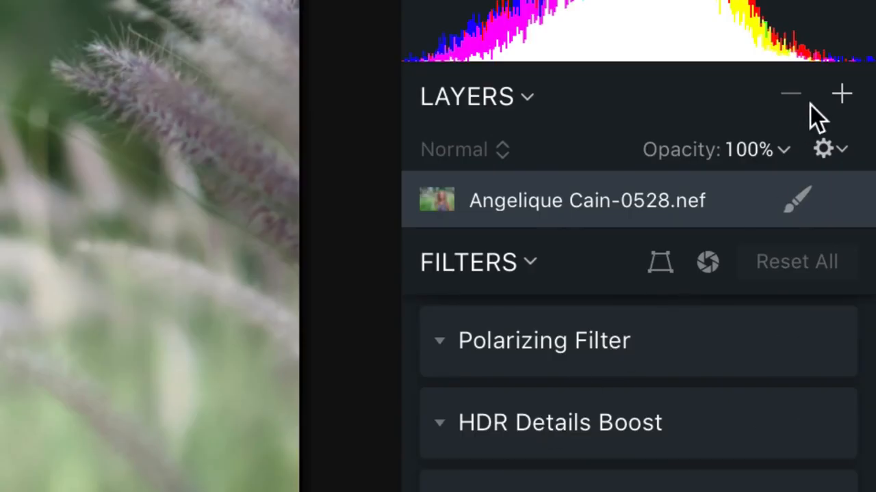
# Add a new adjustment layer and give it a radial mask centered on the woman's face.
pyautogui.click(863, 108)
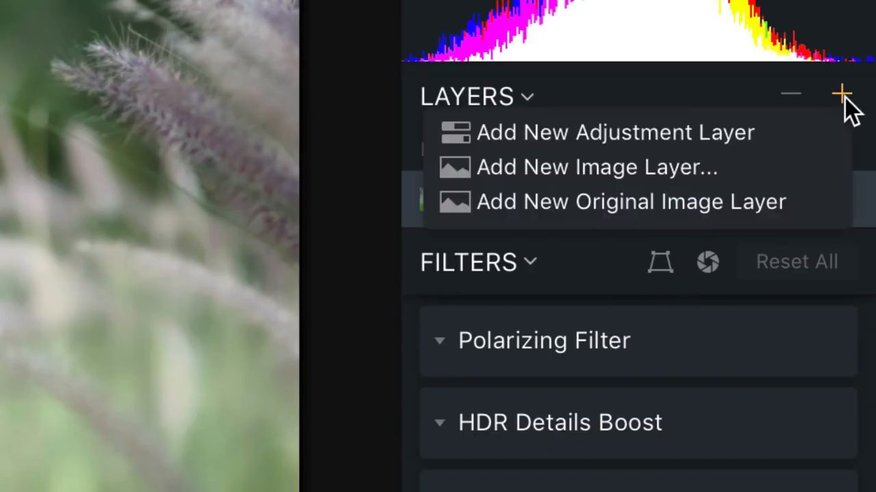
pyautogui.click(792, 129)
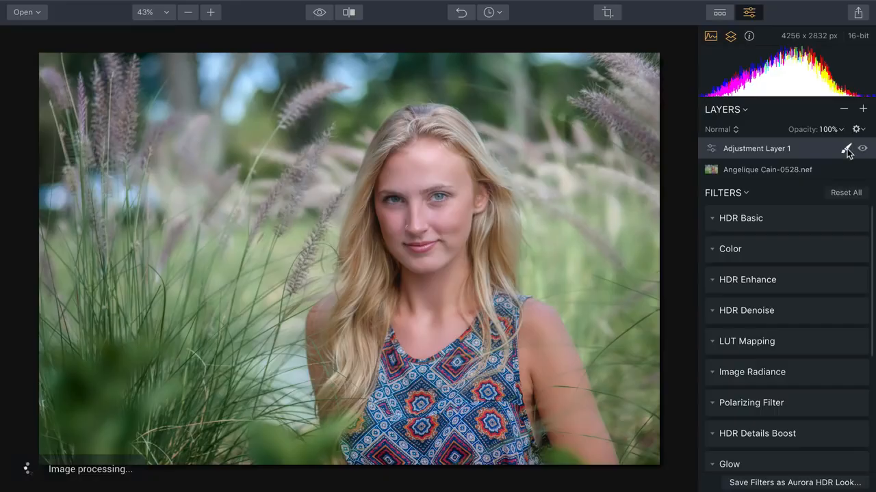
pyautogui.click(846, 148)
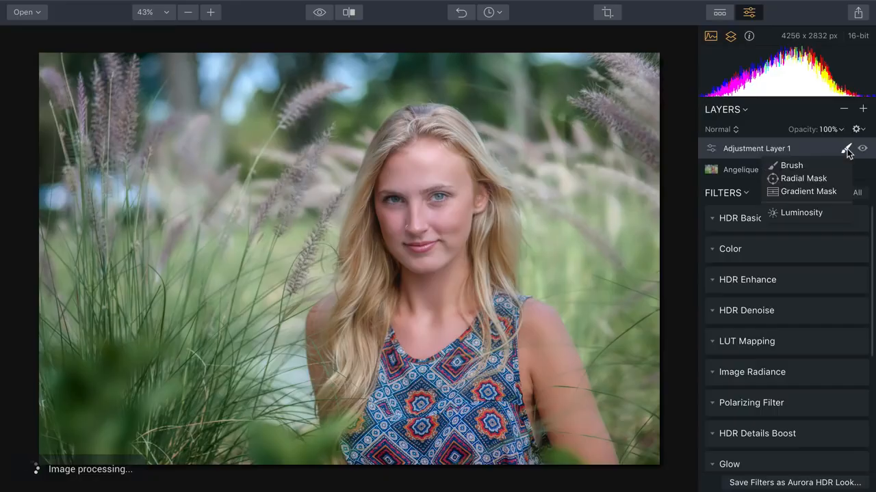
pyautogui.click(830, 180)
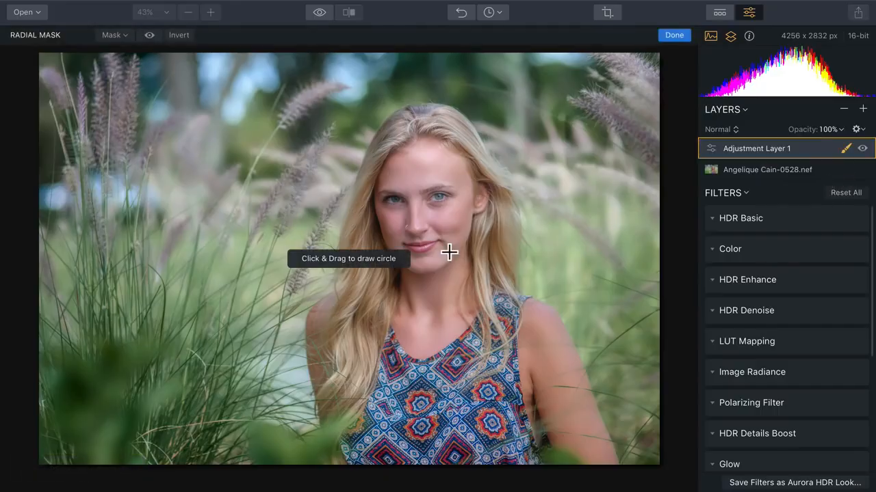
pyautogui.moveTo(362, 354); pyautogui.dragTo(417, 280)
pyautogui.moveTo(359, 355); pyautogui.dragTo(426, 221)
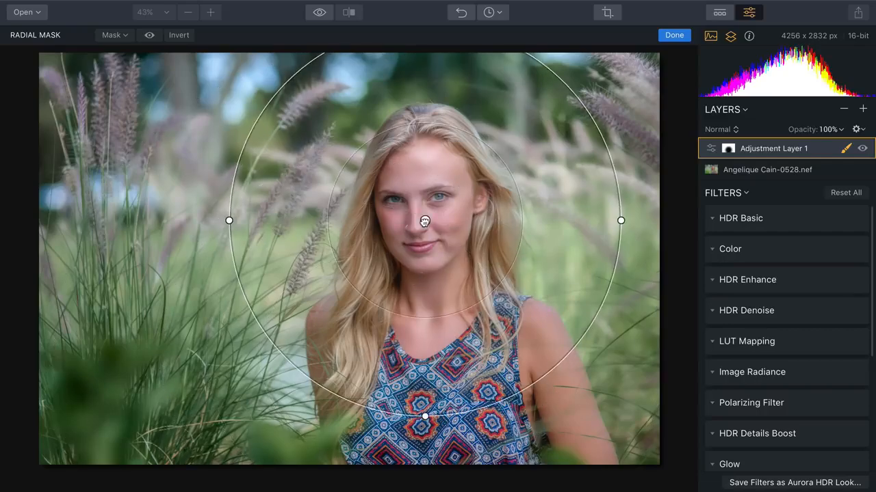
# With the mask overlay shown, reshape the radial mask into a tall ellipse protecting the woman's head and upper body, and apply it.
pyautogui.click(149, 35)
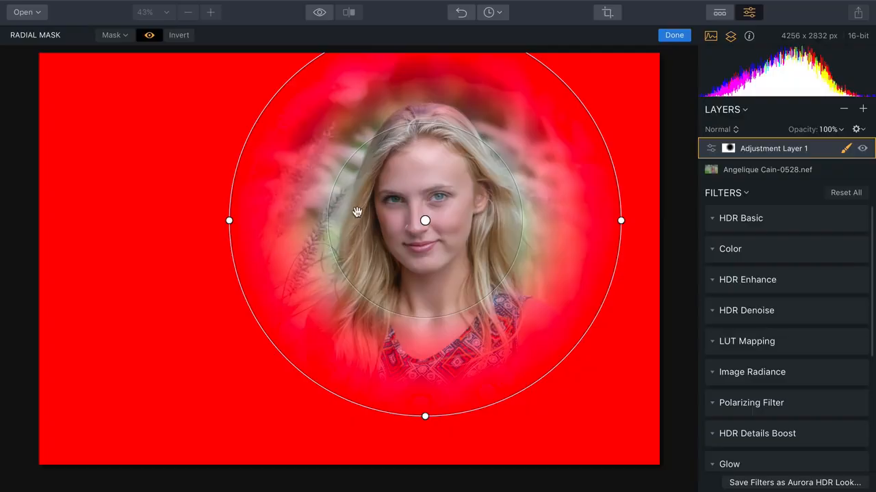
pyautogui.moveTo(336, 221); pyautogui.dragTo(356, 220)
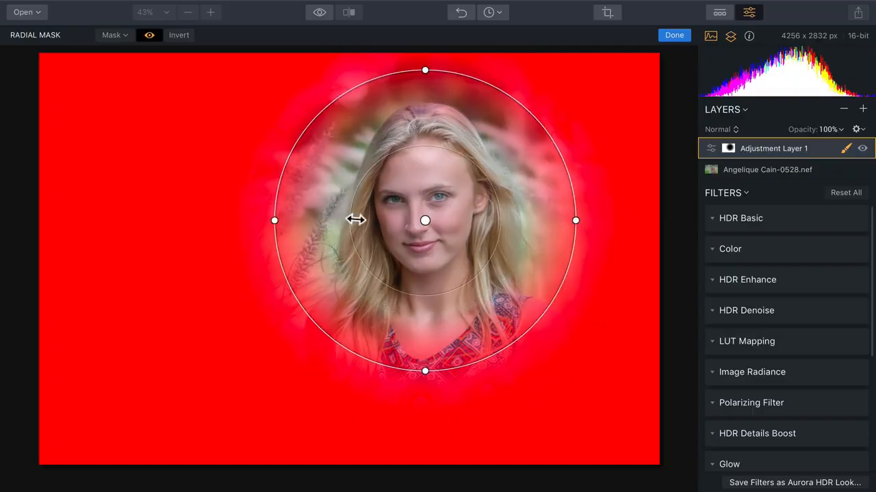
pyautogui.moveTo(583, 225); pyautogui.dragTo(597, 227)
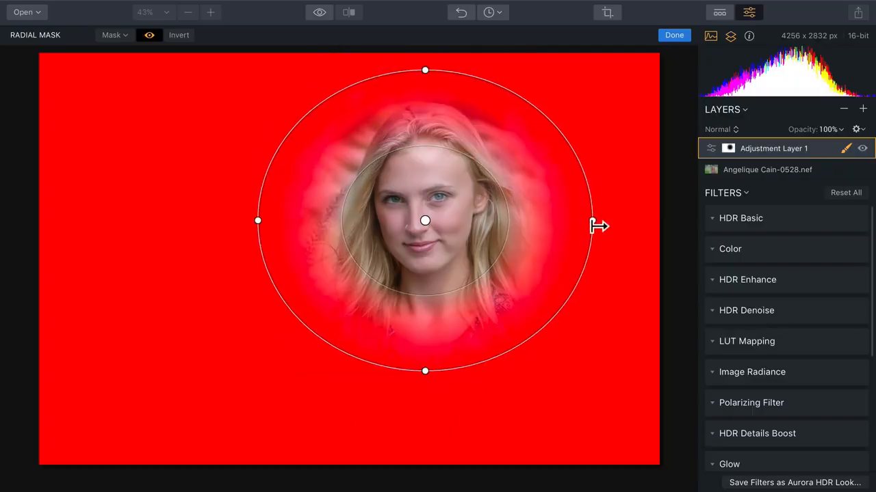
pyautogui.moveTo(432, 377); pyautogui.dragTo(424, 466)
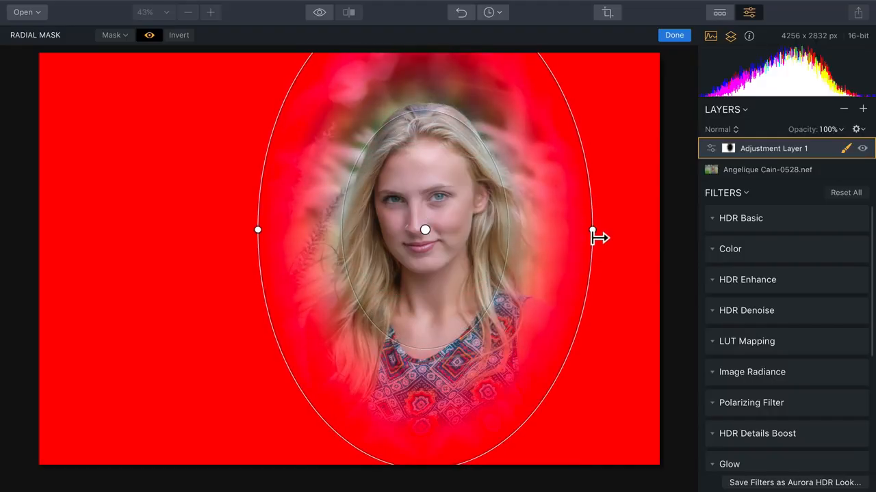
pyautogui.moveTo(598, 237); pyautogui.dragTo(619, 234)
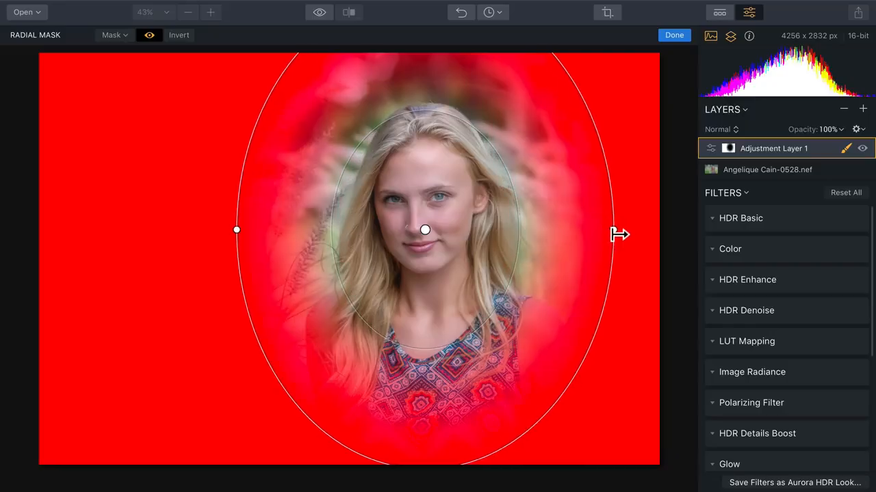
pyautogui.click(670, 35)
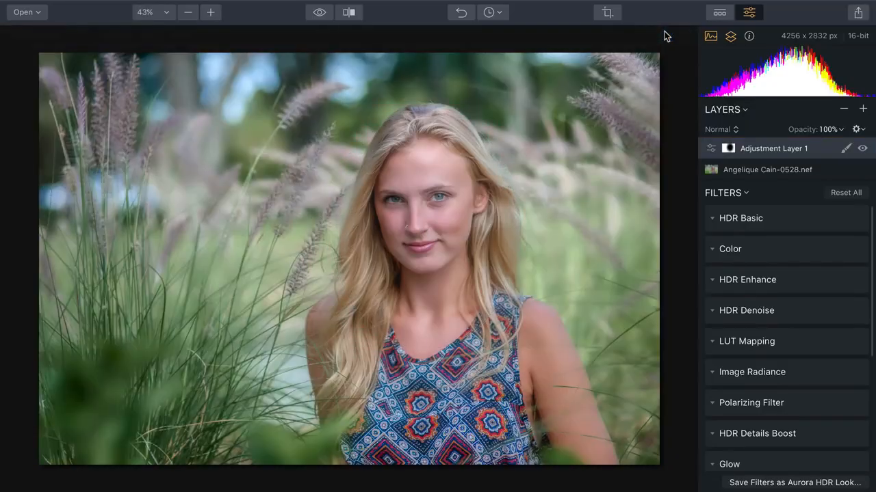
# Set HDR Basic Smart Tone to -48 and Contrast to 20 on the adjustment layer.
pyautogui.click(710, 219)
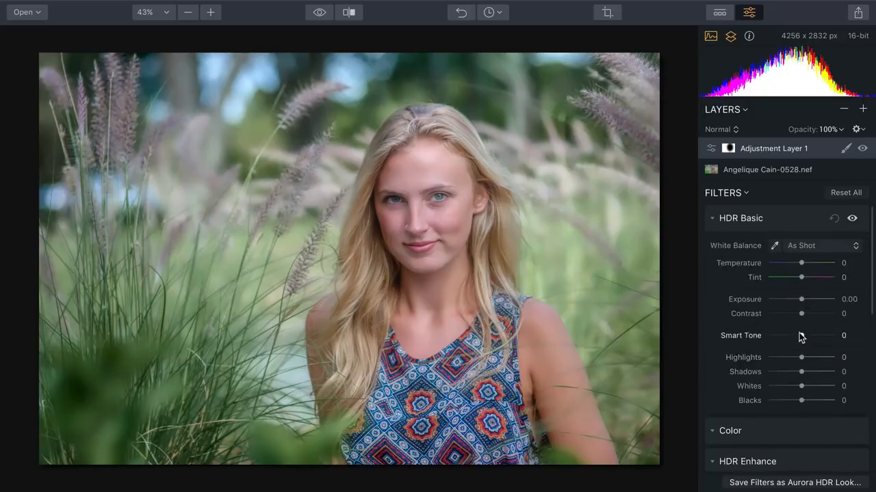
pyautogui.moveTo(801, 335); pyautogui.dragTo(824, 342)
pyautogui.moveTo(794, 349); pyautogui.dragTo(781, 350)
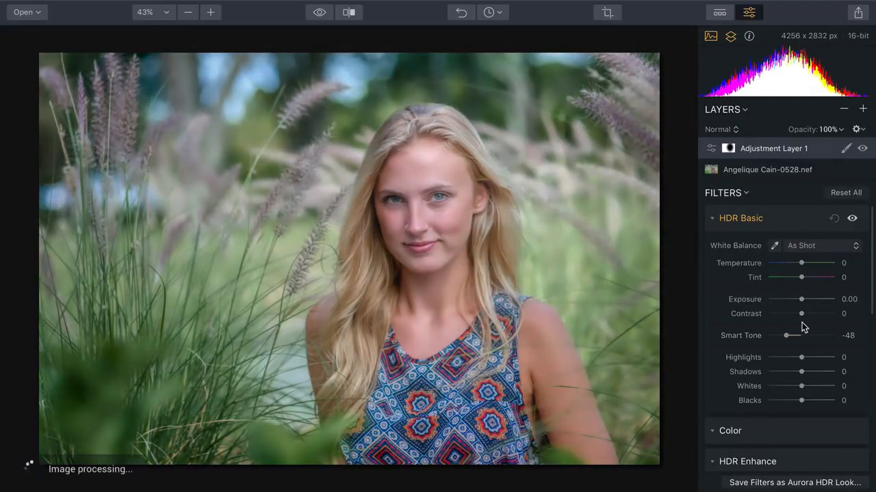
pyautogui.moveTo(800, 314); pyautogui.dragTo(809, 316)
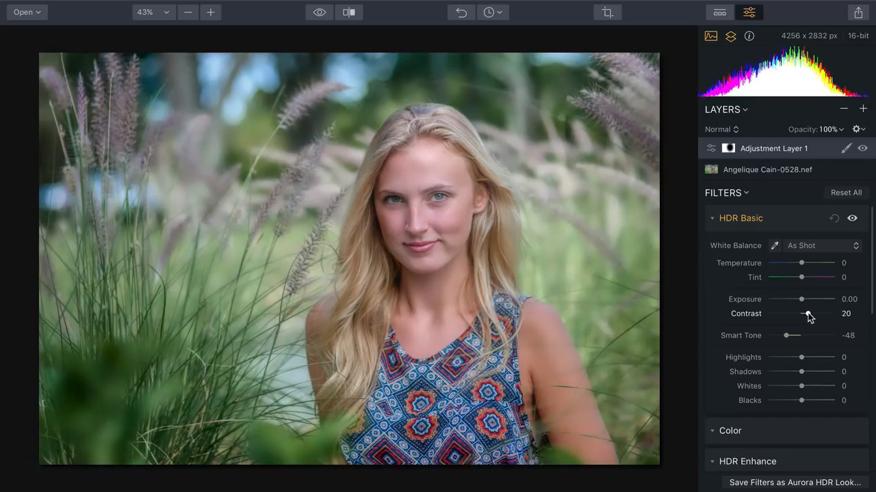
pyautogui.click(714, 219)
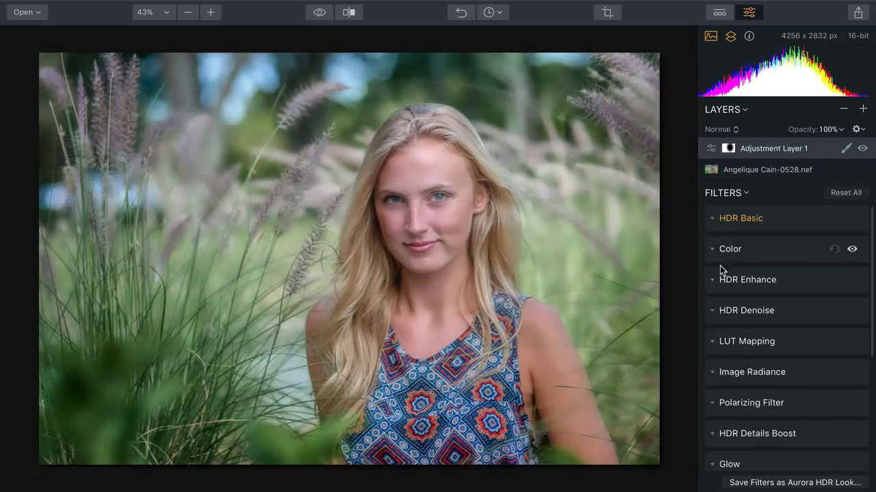
# In HDR Enhance, set the HDR Smart Structure amount to 31 and the HDR Clarity amount to 23.
pyautogui.click(712, 280)
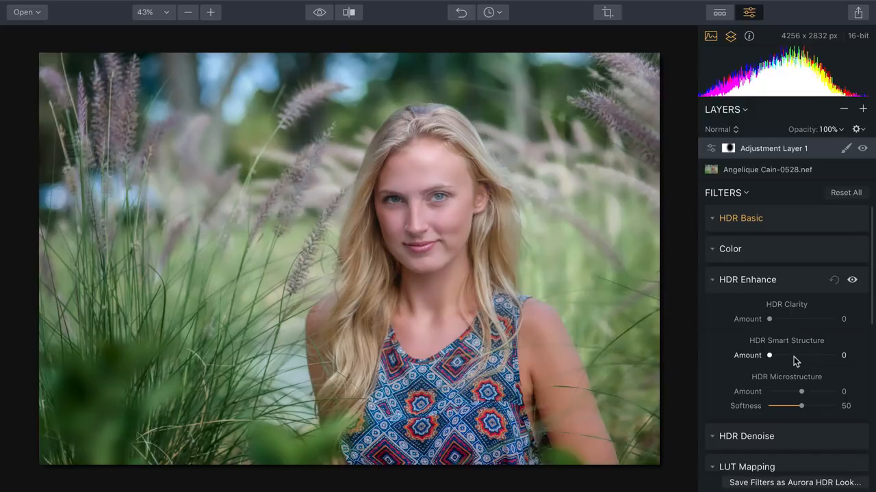
pyautogui.moveTo(793, 361); pyautogui.dragTo(790, 357)
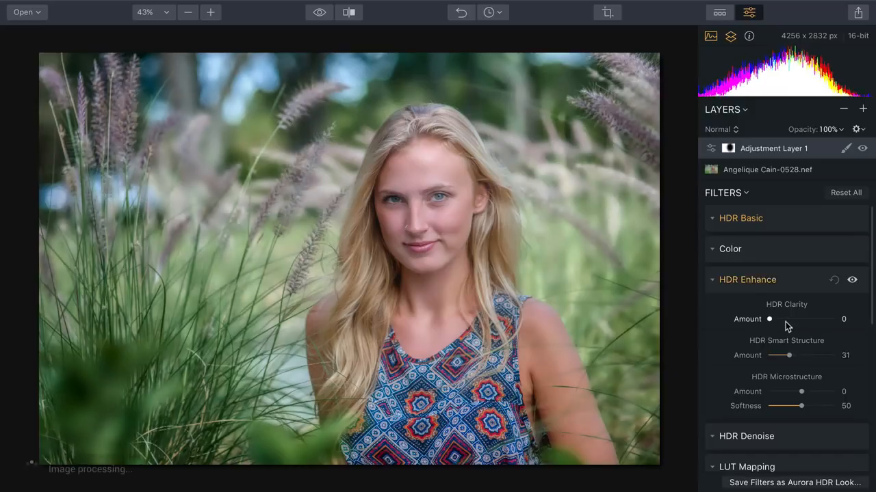
pyautogui.moveTo(785, 321); pyautogui.dragTo(782, 322)
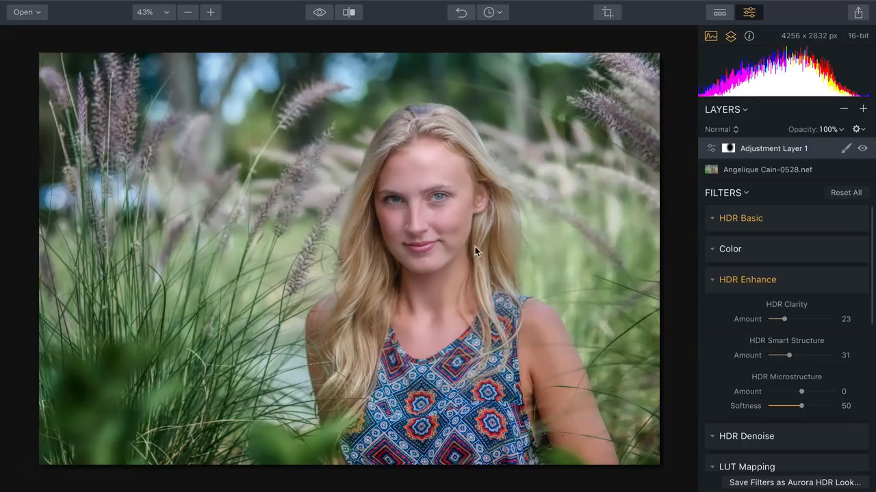
# Compare the portrait with the adjustment layer hidden and shown, leaving the layer visible.
pyautogui.click(863, 151)
pyautogui.click(863, 150)
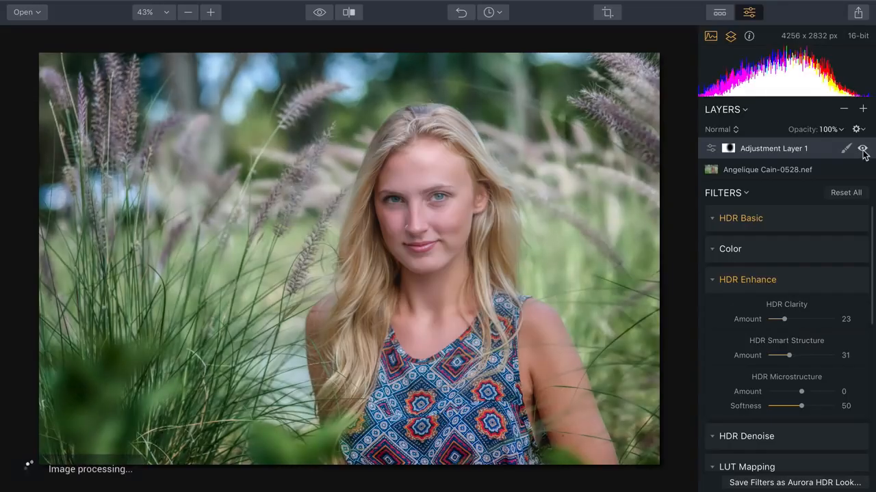
pyautogui.click(864, 150)
pyautogui.click(863, 150)
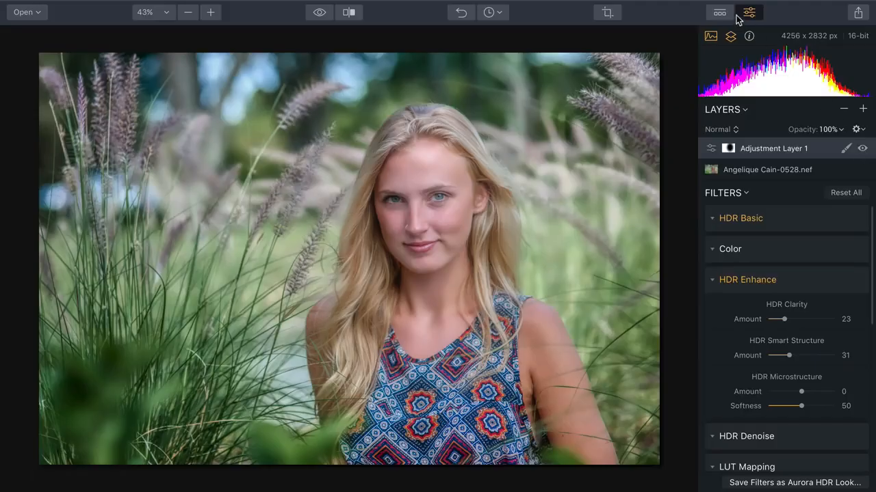
# Examine the aspect ratio choices of the Crop tool and leave the tool without cropping the portrait.
pyautogui.click(606, 12)
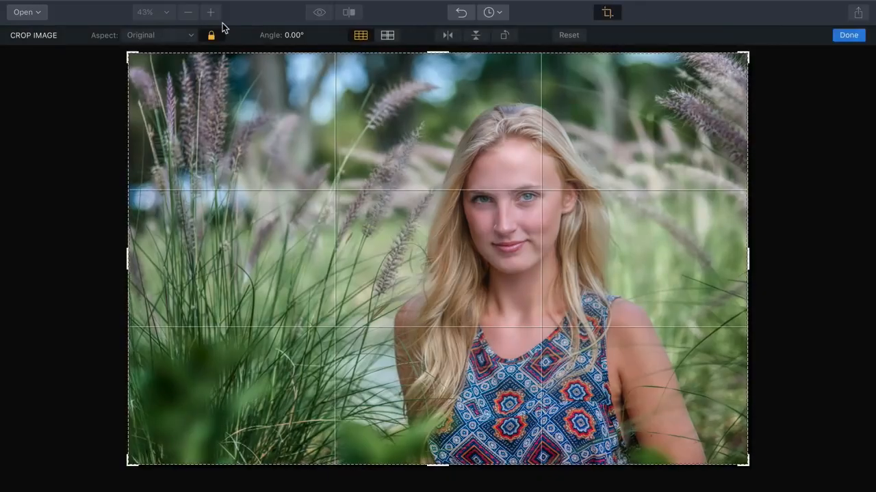
pyautogui.click(190, 36)
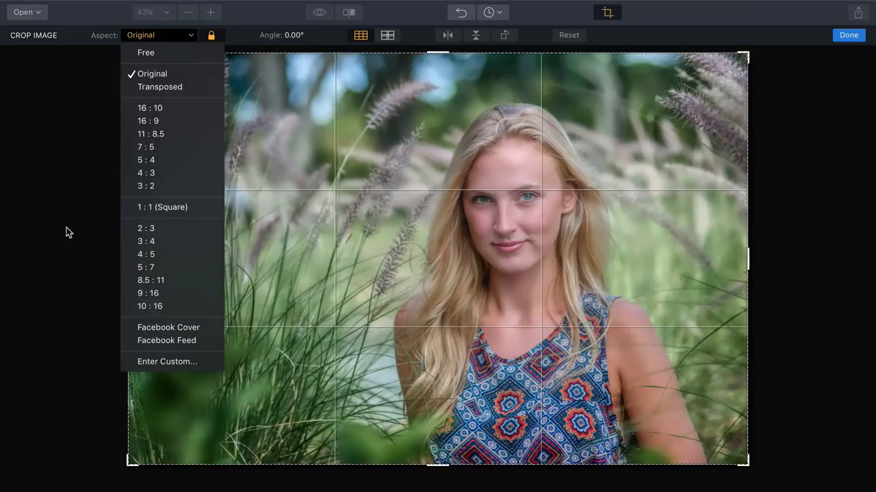
pyautogui.click(65, 229)
pyautogui.click(852, 38)
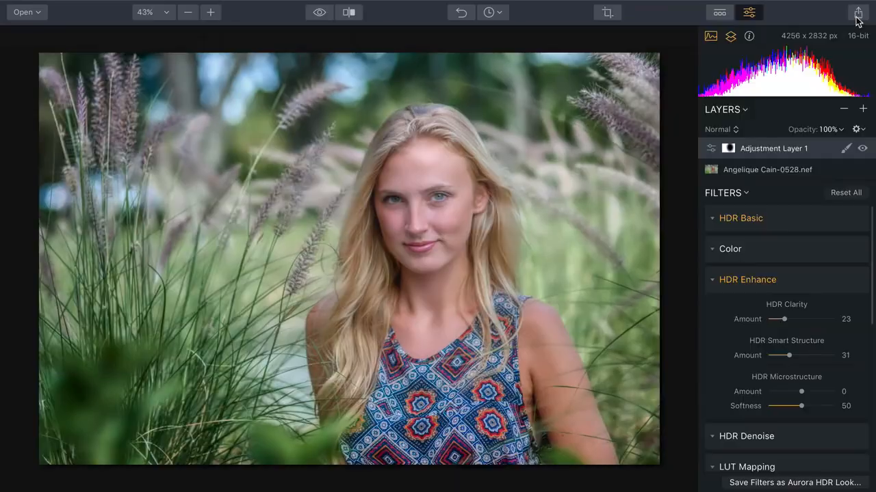
# Examine the sharing options and the image export's file format and color space choices, and cancel the export.
pyautogui.click(856, 19)
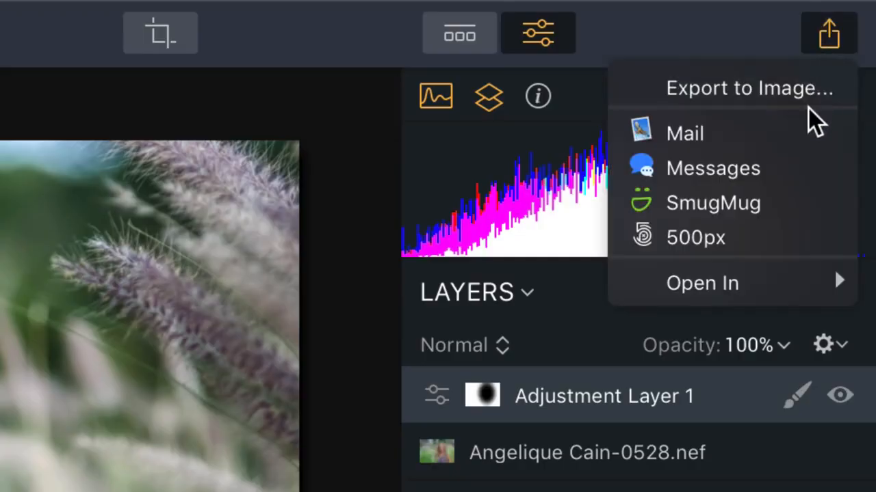
pyautogui.moveTo(810, 273)
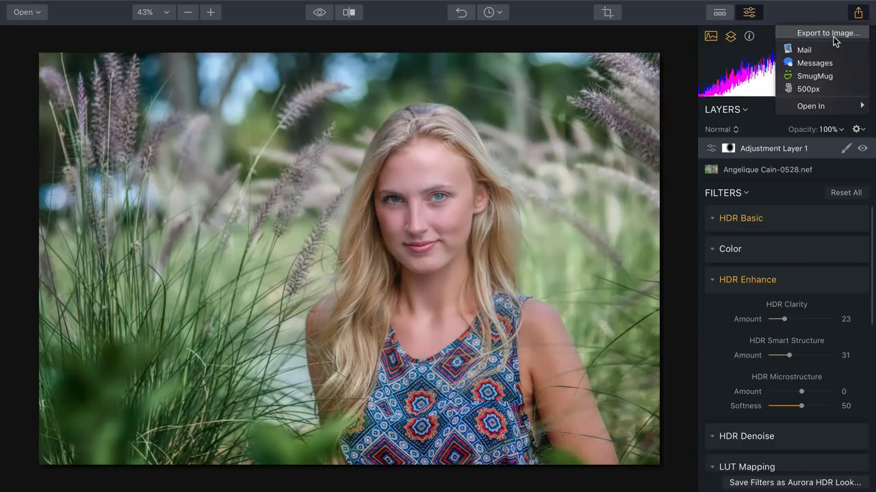
pyautogui.click(760, 89)
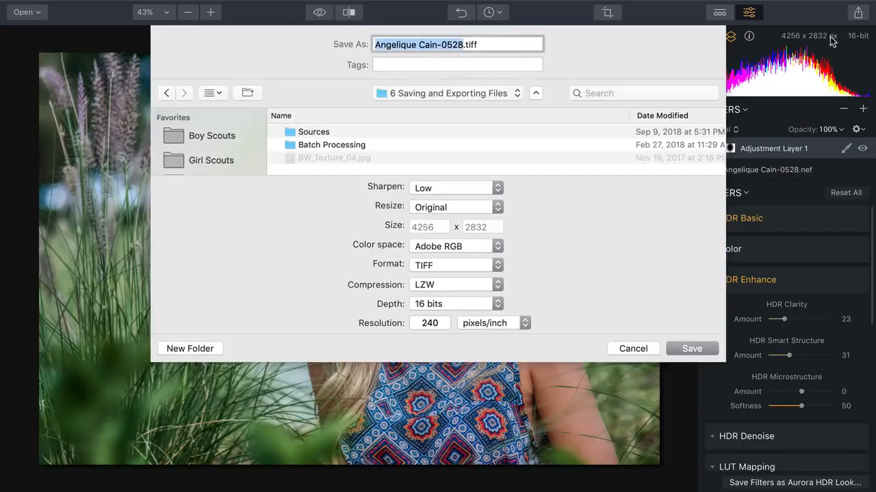
pyautogui.click(470, 265)
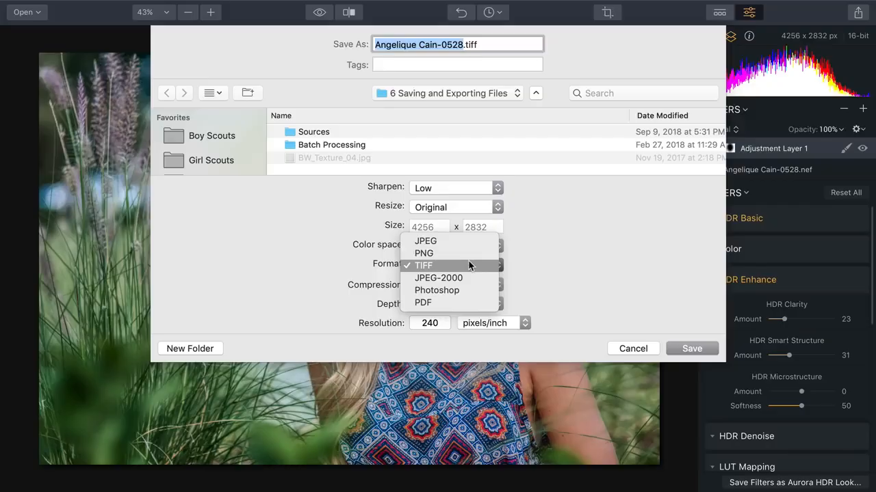
pyautogui.click(530, 274)
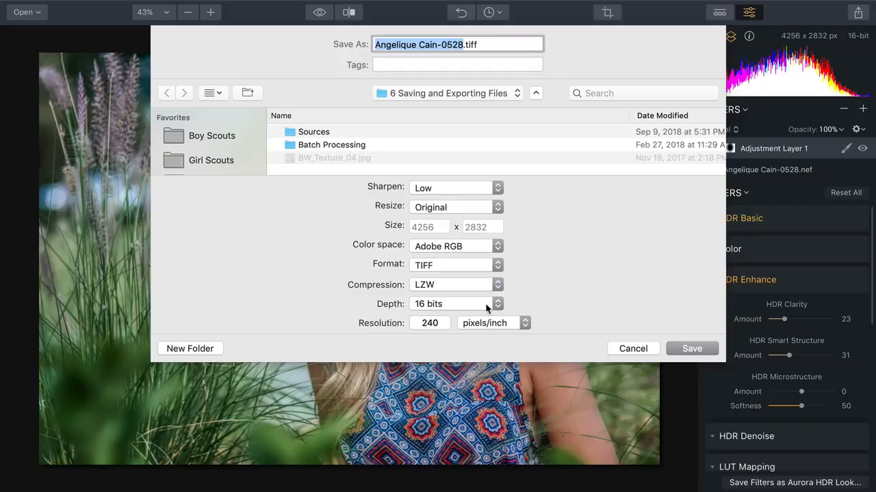
pyautogui.click(477, 248)
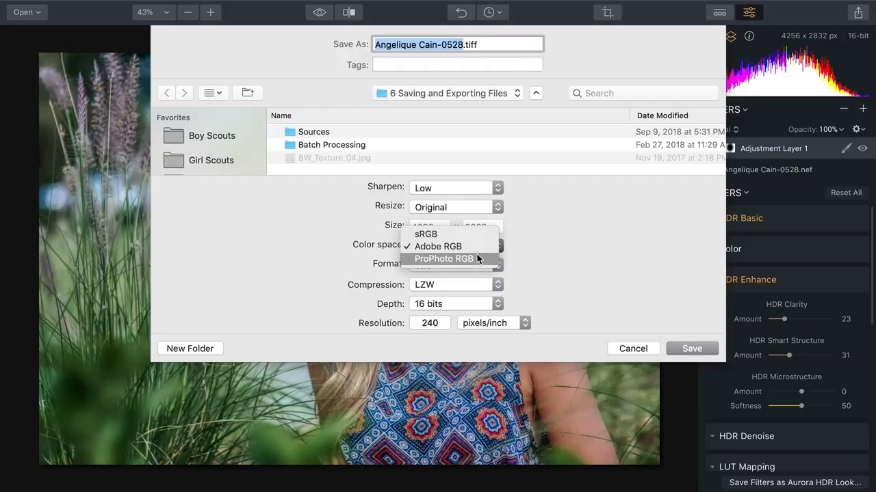
pyautogui.click(590, 274)
pyautogui.click(616, 350)
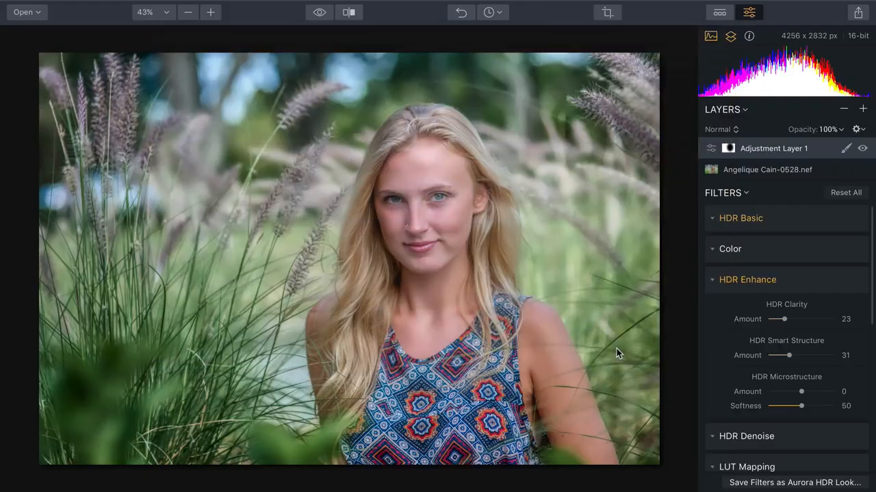
# Compare the edited portrait with the original, using the quick preview and the split before/after view with its divider moved across.
pyautogui.click(319, 12)
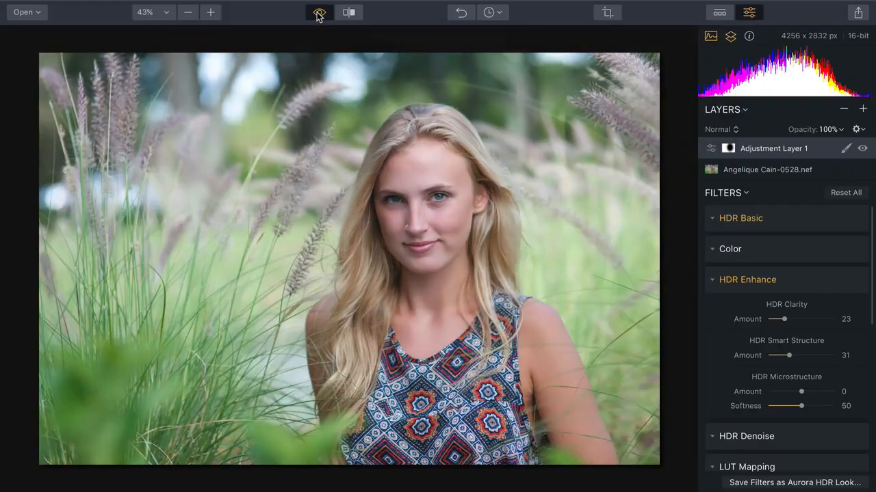
pyautogui.click(319, 12)
pyautogui.click(350, 13)
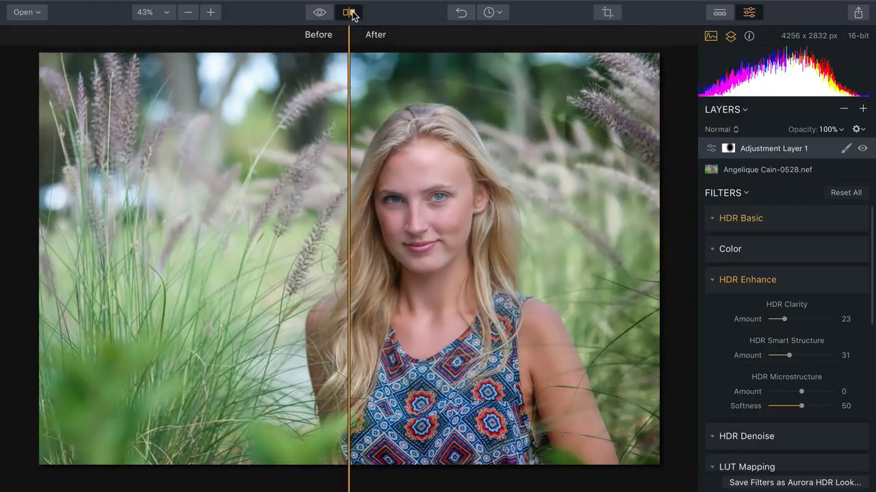
pyautogui.moveTo(349, 90); pyautogui.dragTo(68, 34)
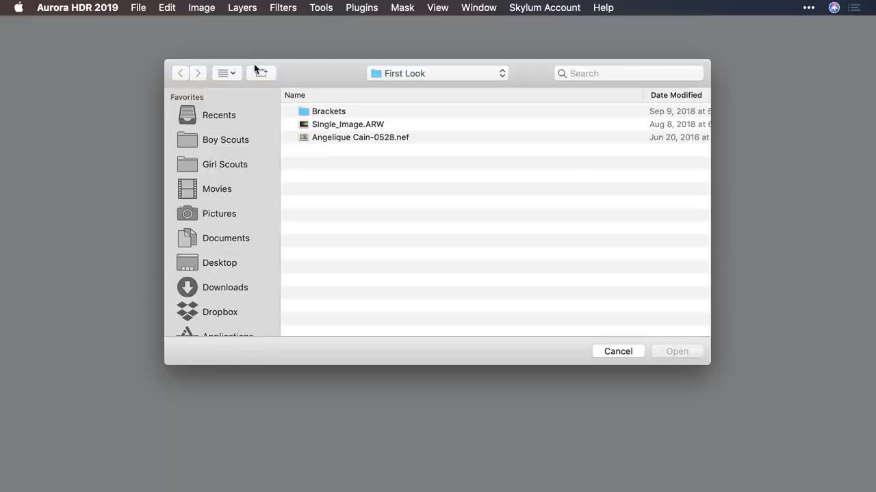
# Open all five bracketed .dng exposures from the Brackets folder for HDR merging.
pyautogui.doubleClick(325, 117)
pyautogui.press('super+a')
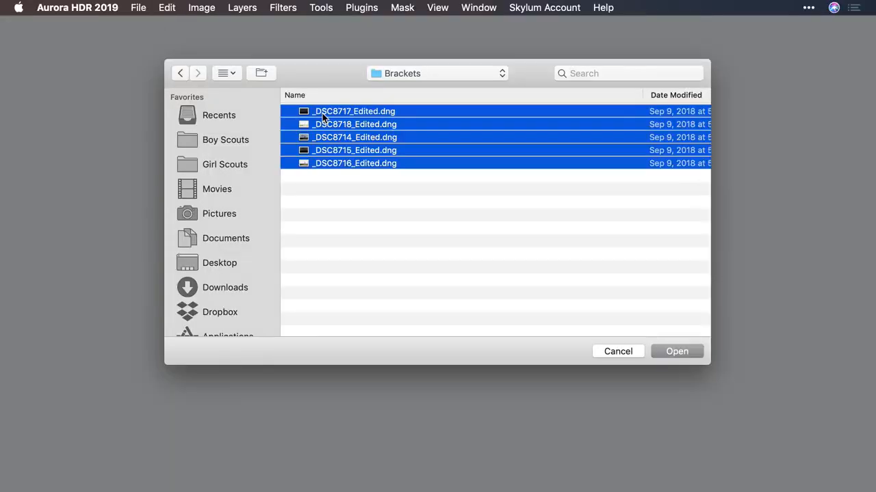
pyautogui.press('Return')
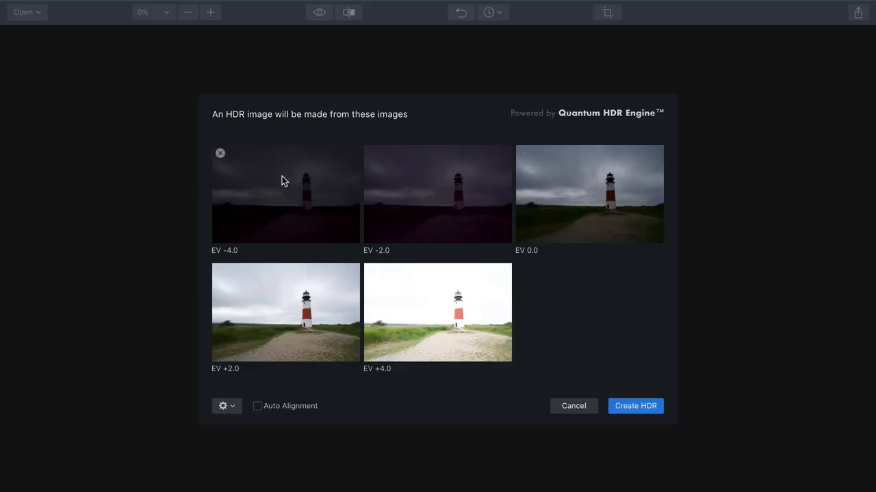
# Try the Auto Alignment and Ghost Reduction options for the HDR merge, and switch both off again.
pyautogui.moveTo(402, 290)
pyautogui.click(259, 408)
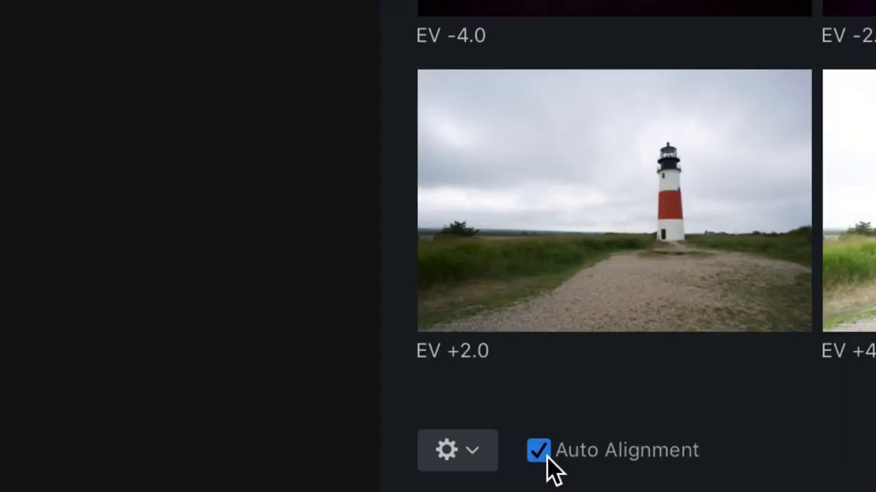
pyautogui.click(537, 451)
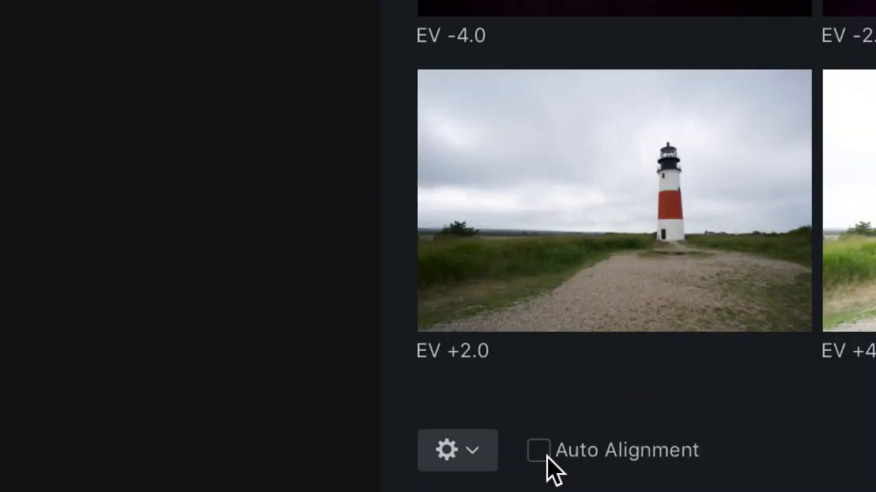
pyautogui.click(487, 455)
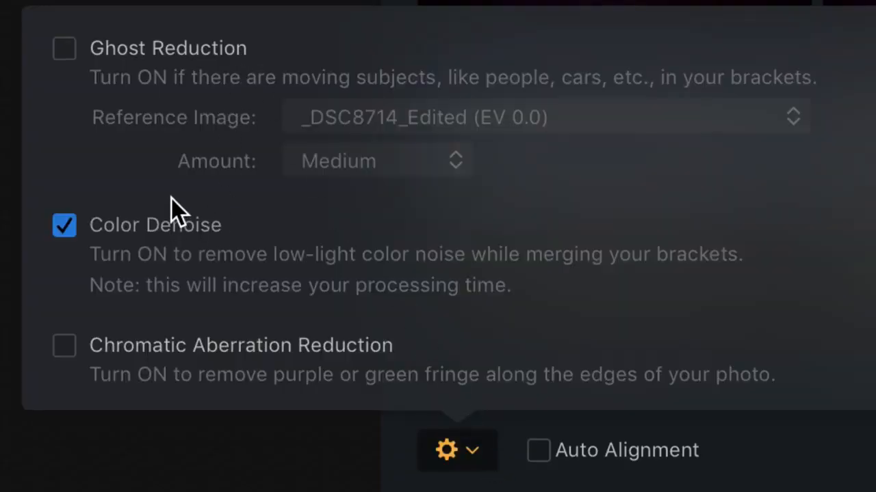
pyautogui.click(78, 52)
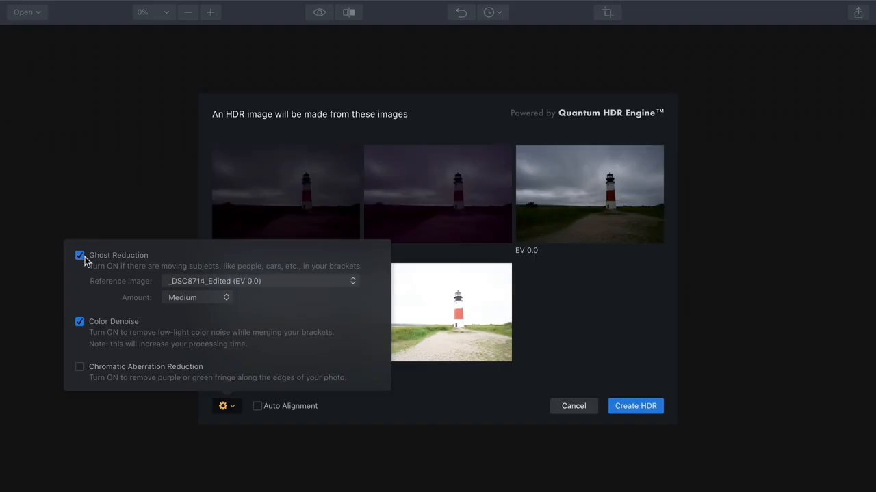
pyautogui.click(78, 52)
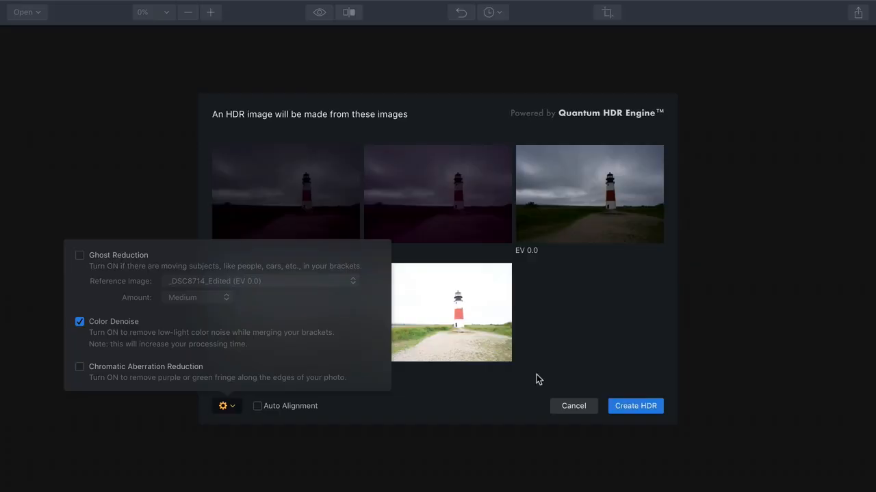
# Create the HDR image from the five lighthouse exposures with only Color Denoise enabled in the merge settings.
pyautogui.click(623, 372)
pyautogui.click(636, 405)
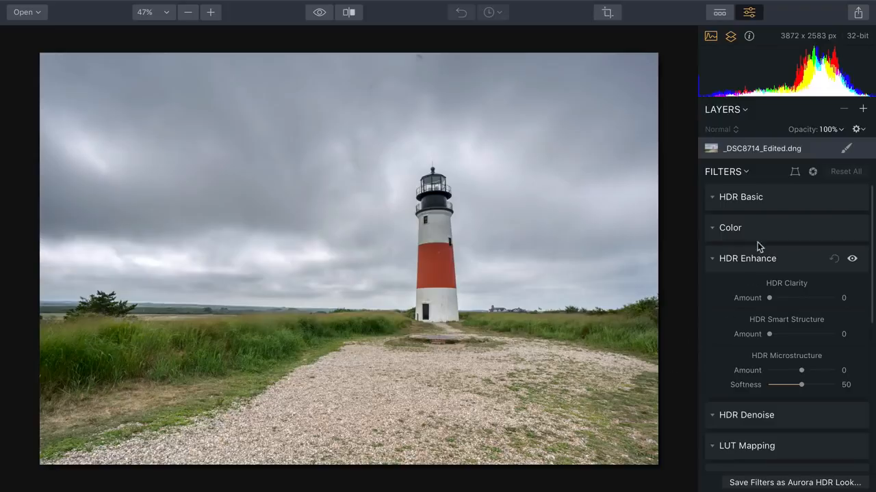
# Preview the Dramatic collection's Ethereal, Gloomy, Impressive and Creative Drama looks on the lighthouse photo, and apply Sleepy Drama.
pyautogui.click(721, 13)
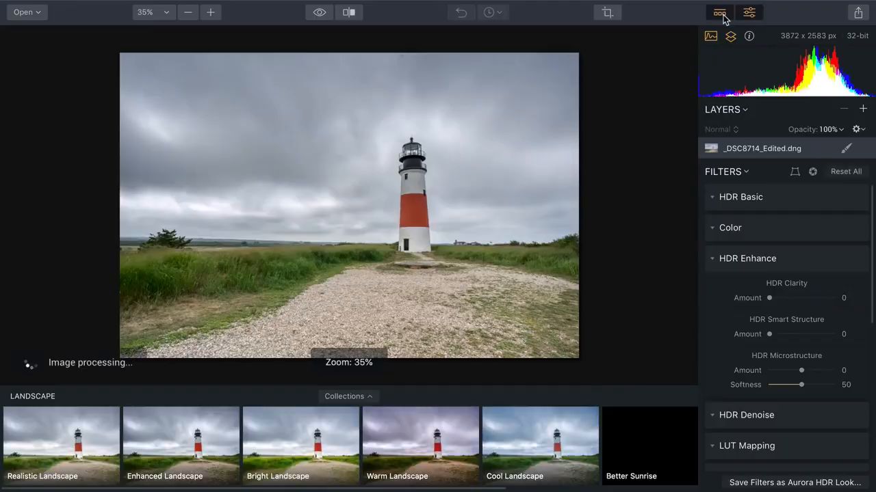
pyautogui.click(343, 399)
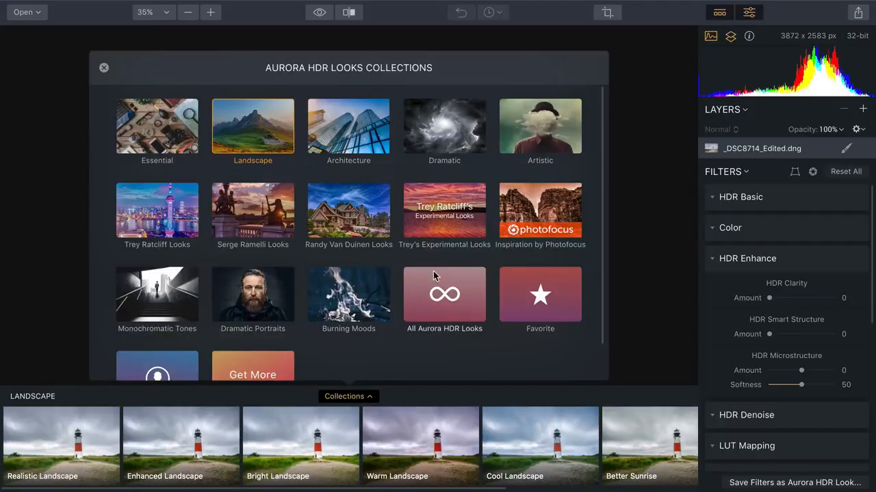
pyautogui.click(451, 151)
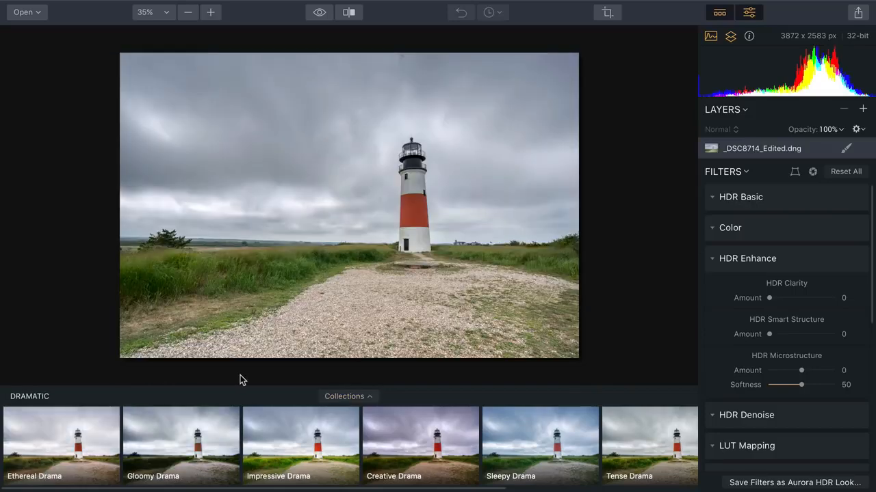
pyautogui.click(102, 440)
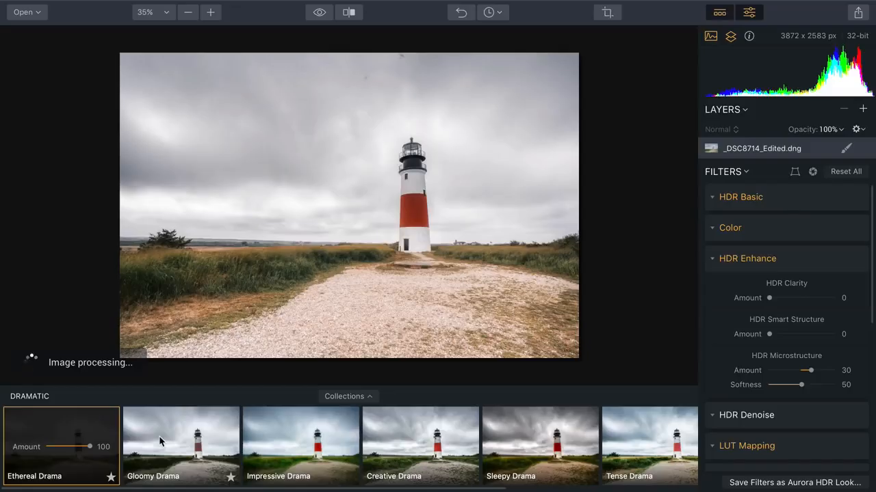
pyautogui.click(160, 437)
pyautogui.click(277, 433)
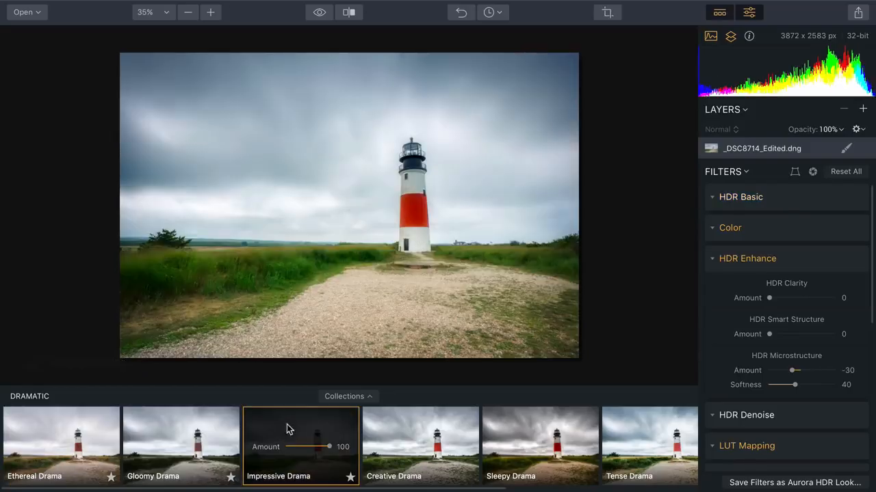
pyautogui.click(378, 422)
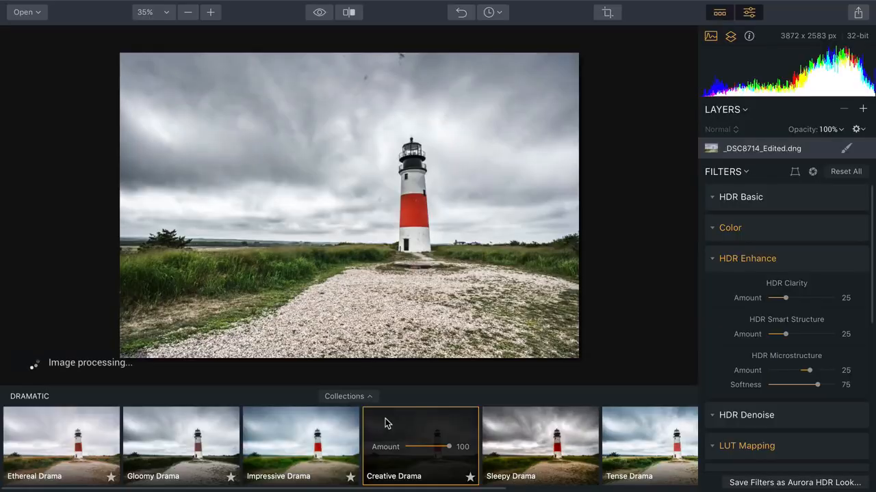
pyautogui.click(489, 426)
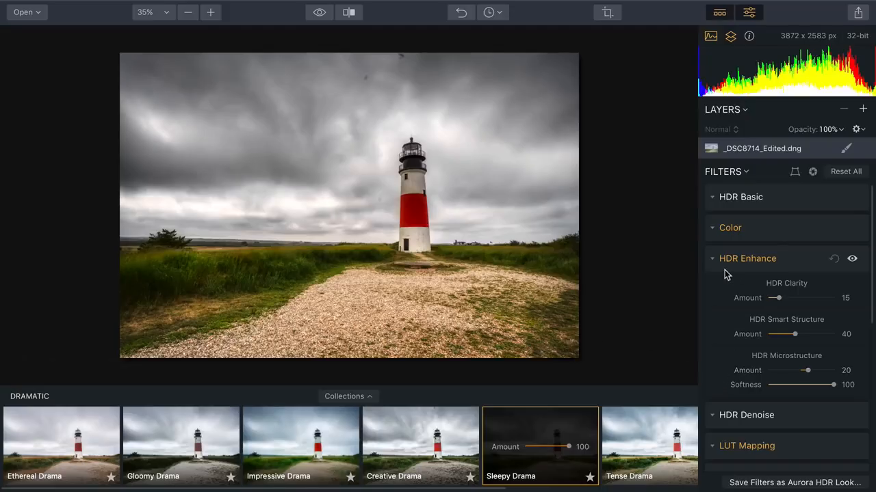
pyautogui.click(719, 13)
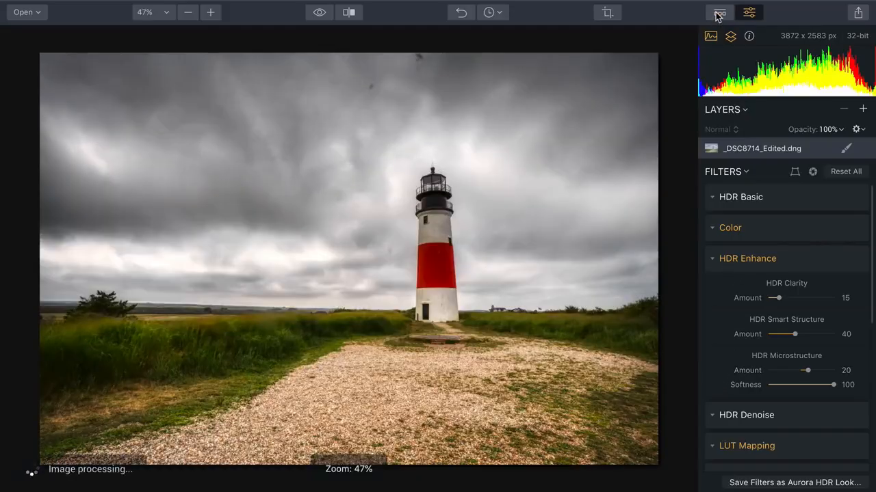
# In HDR Basic, set Smart Tone to 49 and sample the white balance from the lighthouse's white base.
pyautogui.click(714, 197)
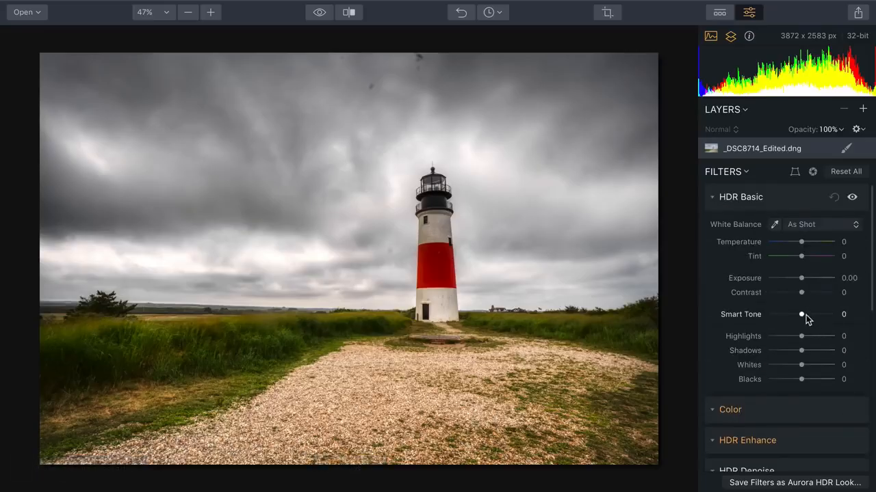
pyautogui.moveTo(806, 314)
pyautogui.mouseDown()
pyautogui.moveTo(831, 314)
pyautogui.moveTo(819, 313)
pyautogui.mouseUp()
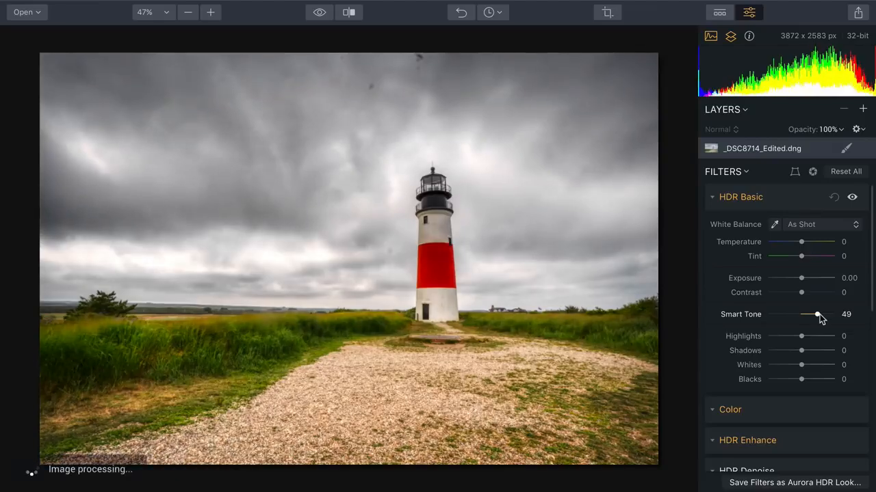
pyautogui.click(774, 225)
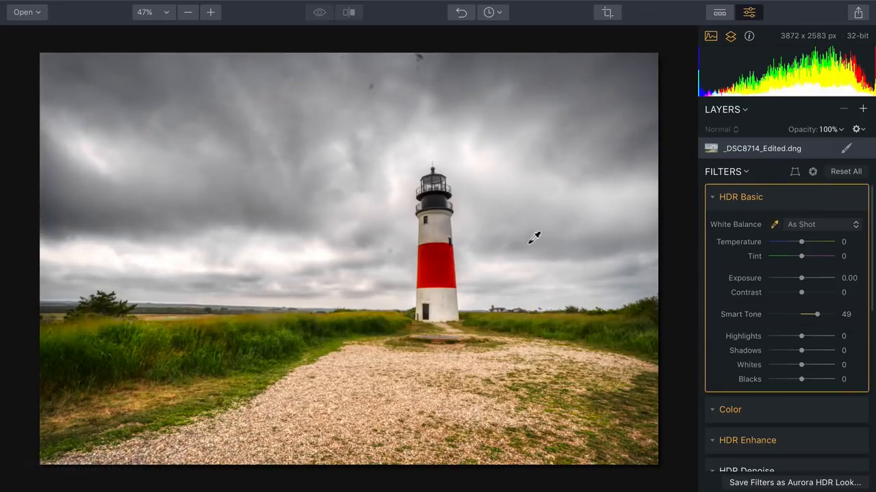
pyautogui.click(443, 304)
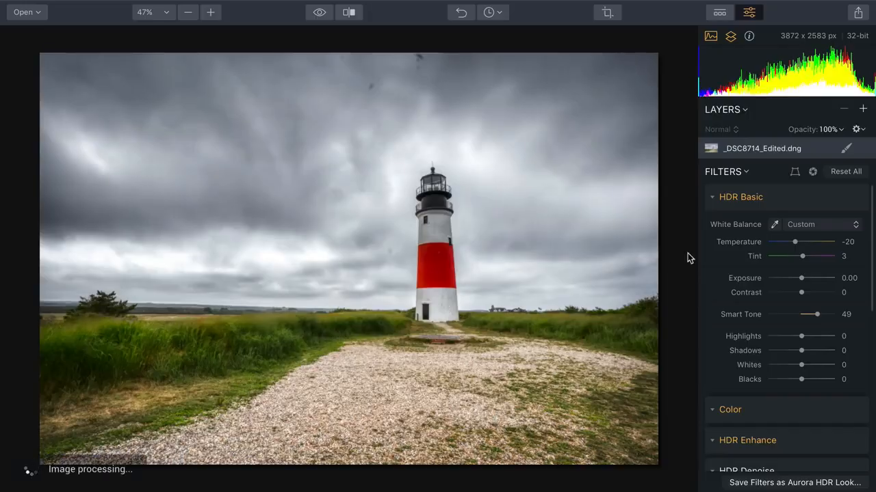
pyautogui.click(712, 198)
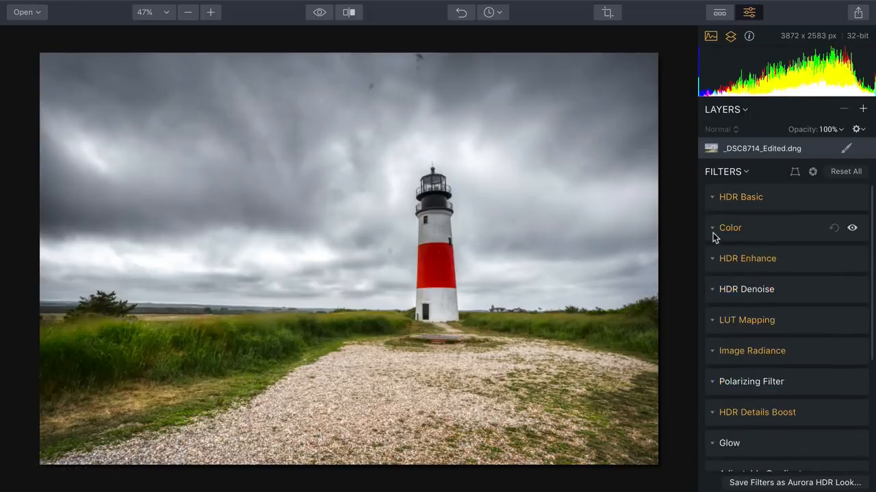
# In the Color filter, set Color Contrast to 24.
pyautogui.click(712, 236)
pyautogui.click(785, 286)
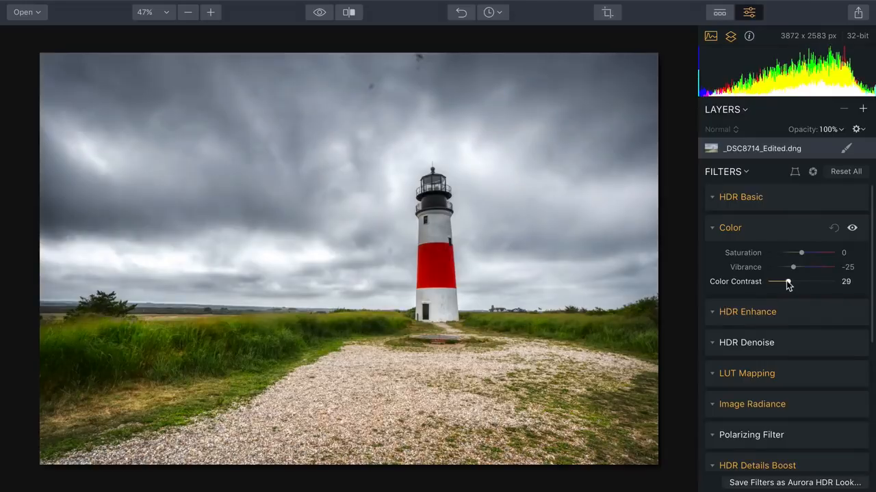
pyautogui.moveTo(788, 285)
pyautogui.mouseDown()
pyautogui.moveTo(797, 285)
pyautogui.moveTo(768, 285)
pyautogui.moveTo(793, 288)
pyautogui.mouseUp()
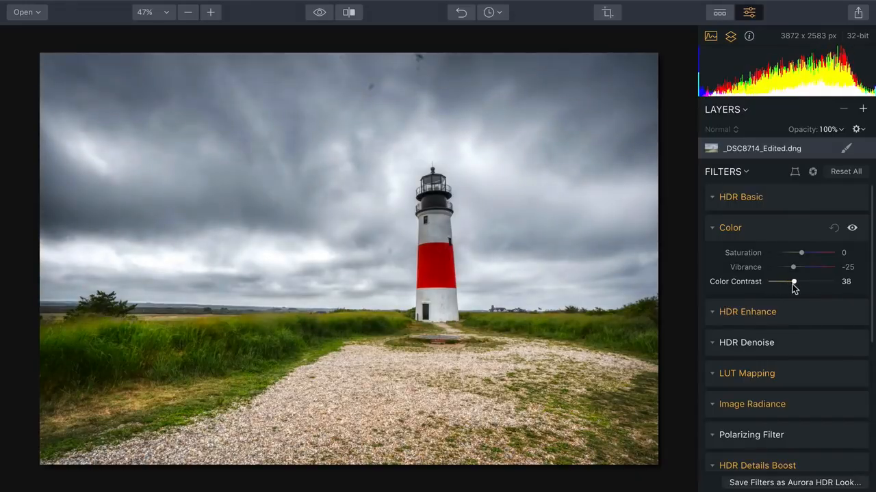
pyautogui.click(714, 230)
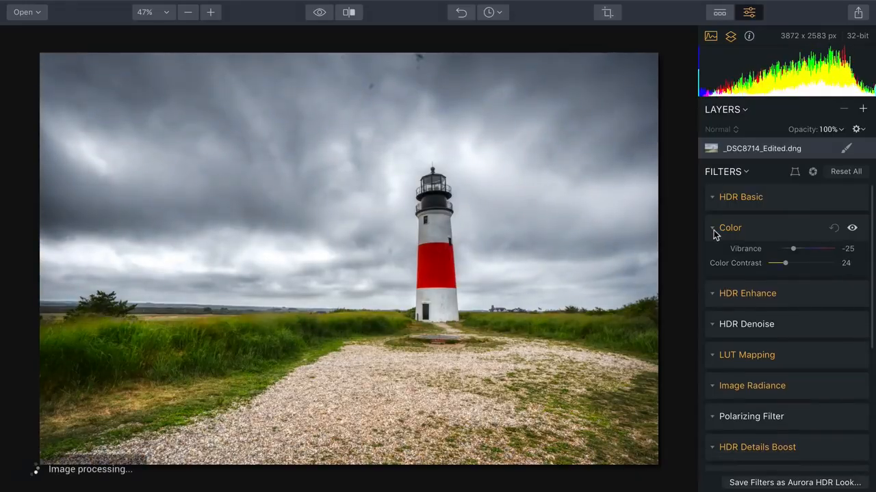
# In HDR Enhance, set the HDR Clarity amount to 29 and the HDR Smart Structure amount to 50.
pyautogui.click(711, 260)
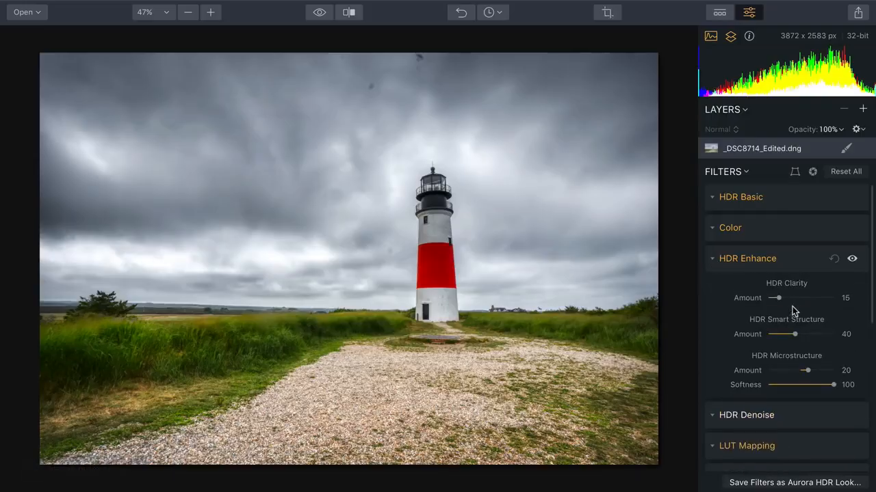
pyautogui.moveTo(792, 299)
pyautogui.mouseDown()
pyautogui.moveTo(814, 301)
pyautogui.moveTo(787, 304)
pyautogui.mouseUp()
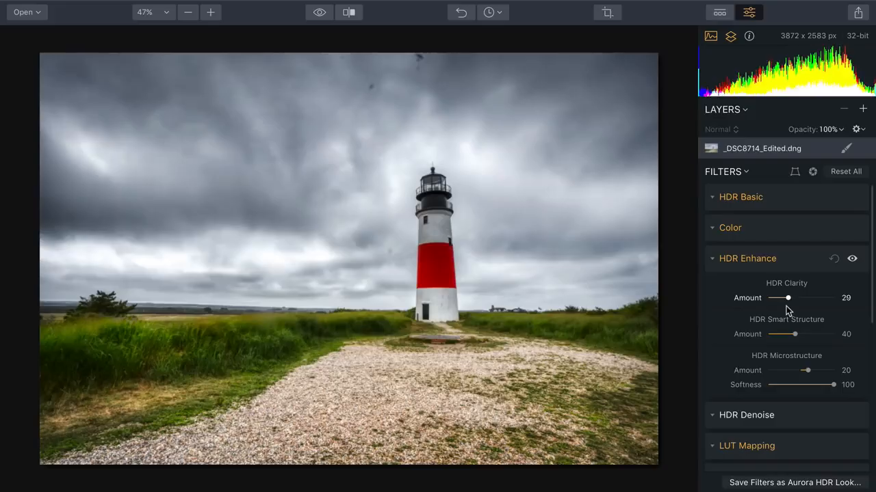
pyautogui.moveTo(795, 334)
pyautogui.mouseDown()
pyautogui.moveTo(826, 331)
pyautogui.moveTo(803, 339)
pyautogui.mouseUp()
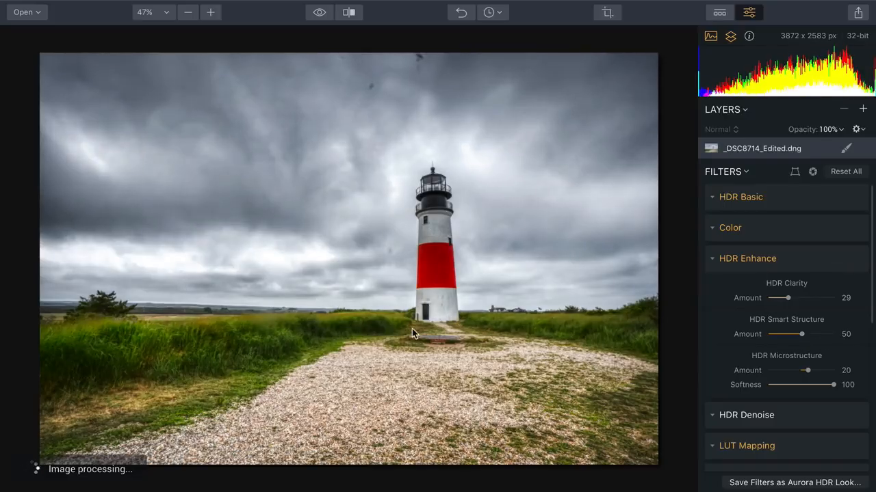
pyautogui.click(713, 259)
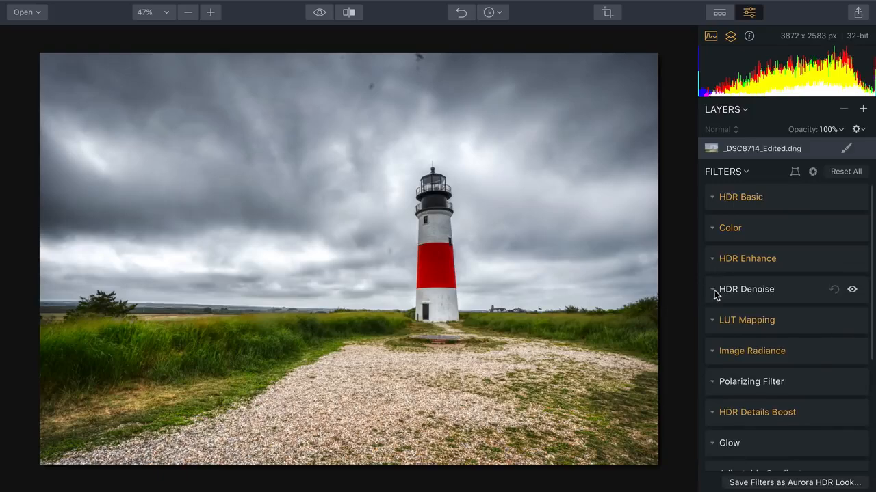
# Look over the HDR Denoise settings and the available LUTs, and set the amount of the Fall LUT to 68.
pyautogui.click(713, 290)
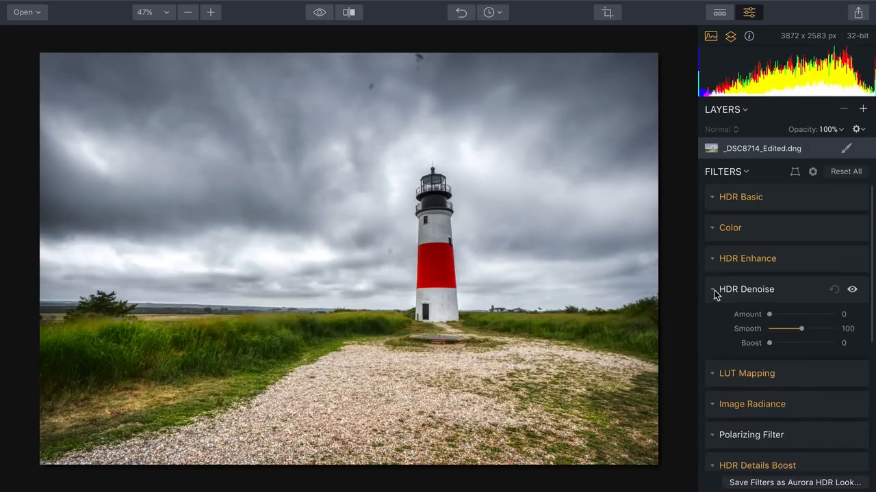
pyautogui.click(713, 290)
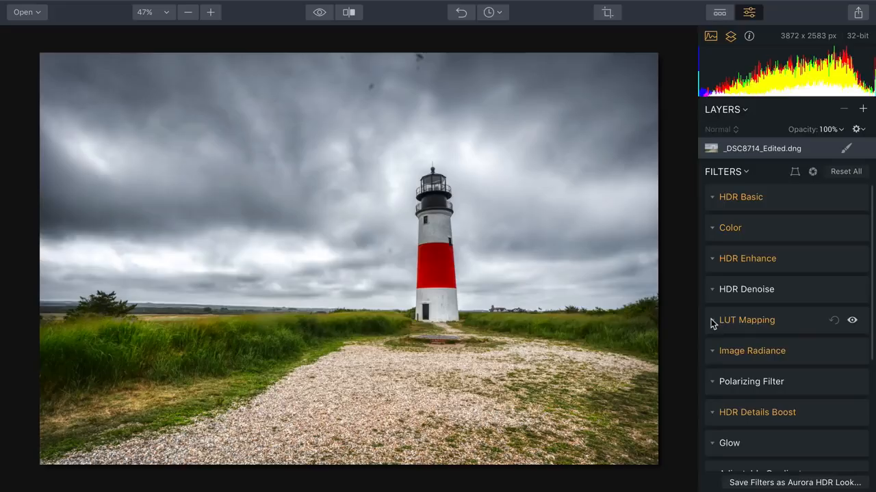
pyautogui.click(710, 319)
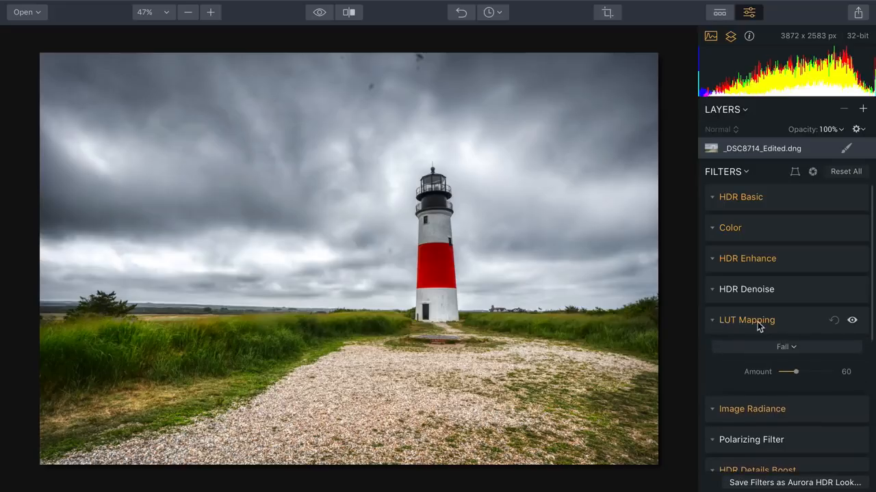
pyautogui.click(785, 348)
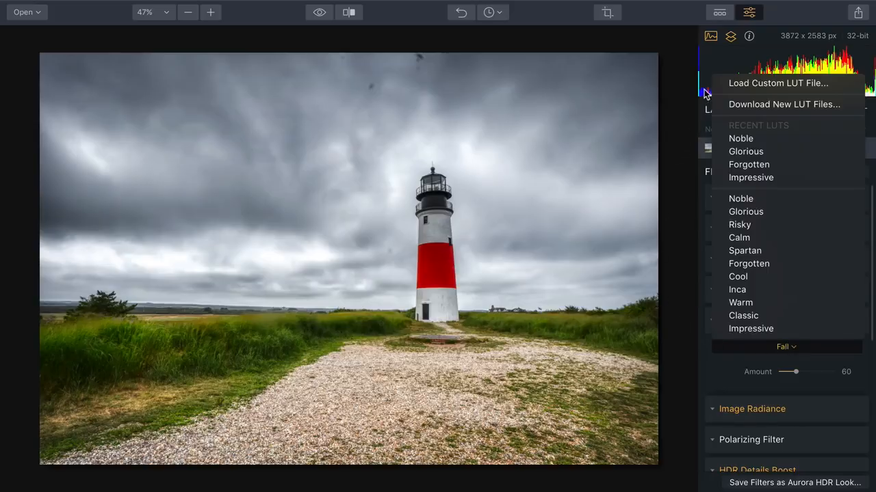
pyautogui.click(685, 236)
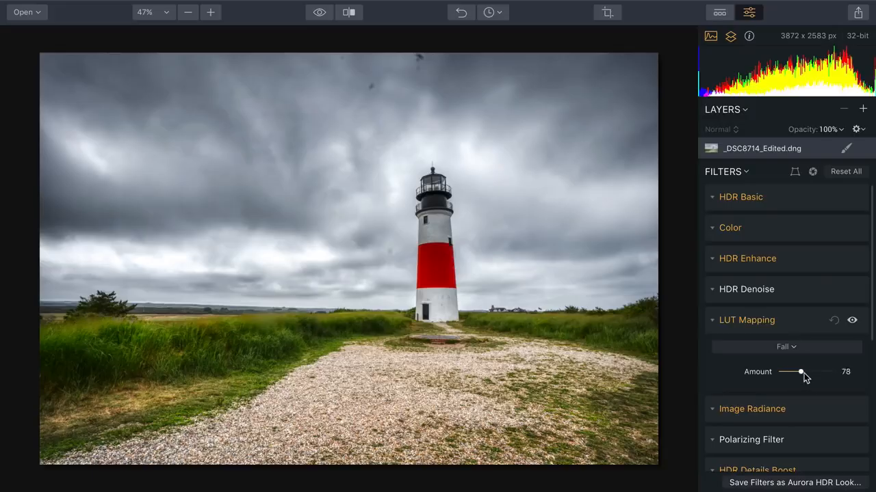
pyautogui.moveTo(803, 373)
pyautogui.mouseDown()
pyautogui.moveTo(816, 373)
pyautogui.moveTo(786, 374)
pyautogui.moveTo(821, 372)
pyautogui.moveTo(777, 373)
pyautogui.moveTo(798, 372)
pyautogui.mouseUp()
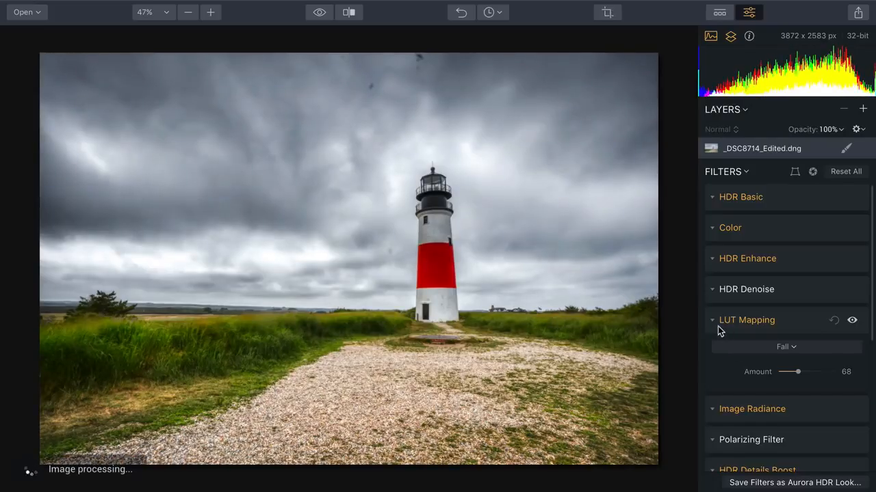
pyautogui.click(718, 327)
# In Image Radiance, set Amount to 24 and Brightness to -9.
pyautogui.click(718, 351)
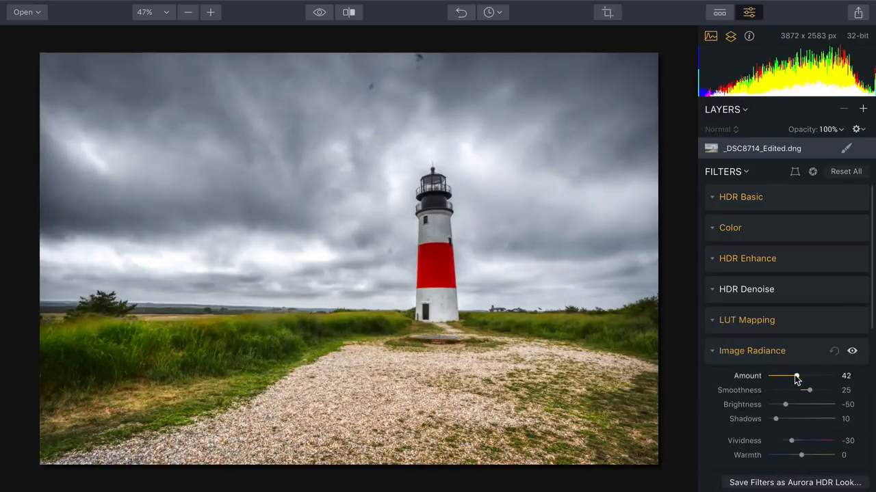
pyautogui.moveTo(794, 375); pyautogui.dragTo(798, 405)
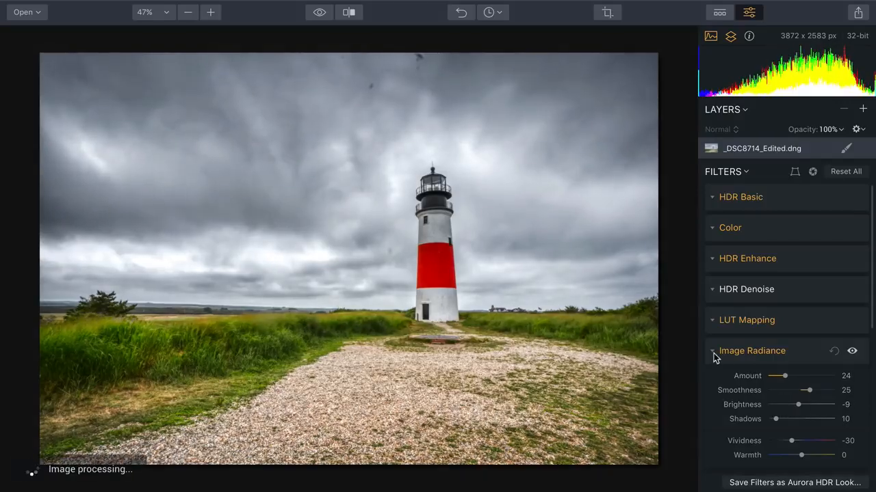
pyautogui.click(713, 353)
pyautogui.scroll(-3, 713, 354)
pyautogui.scroll(-2, 714, 353)
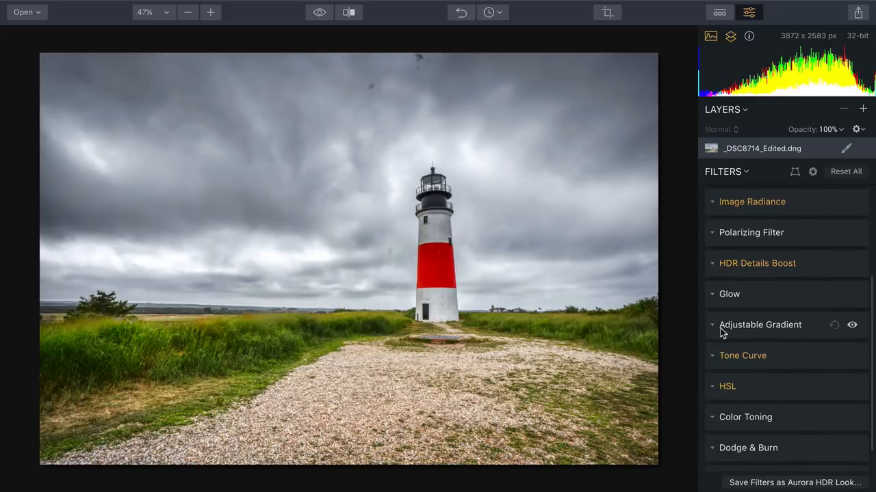
# In the HSL filter, set Red saturation to 11, Red luminance to -18 and Red hue to -30.
pyautogui.click(711, 355)
pyautogui.scroll(-5, 712, 355)
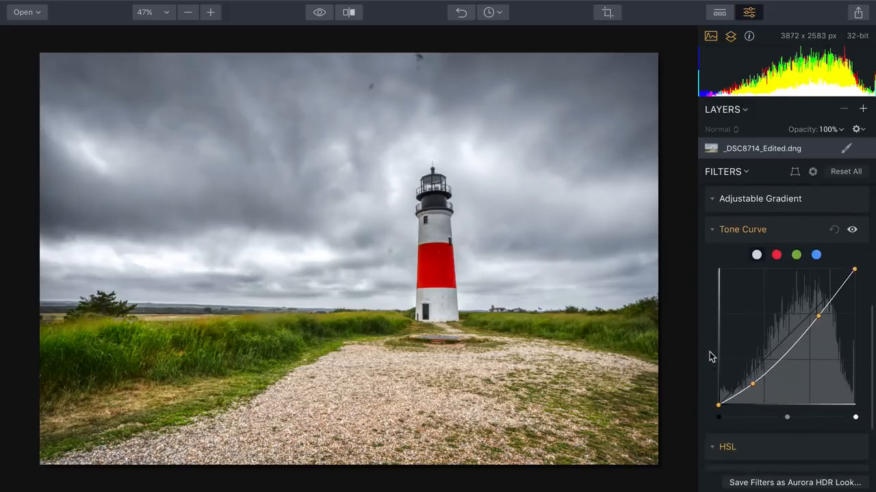
pyautogui.click(714, 390)
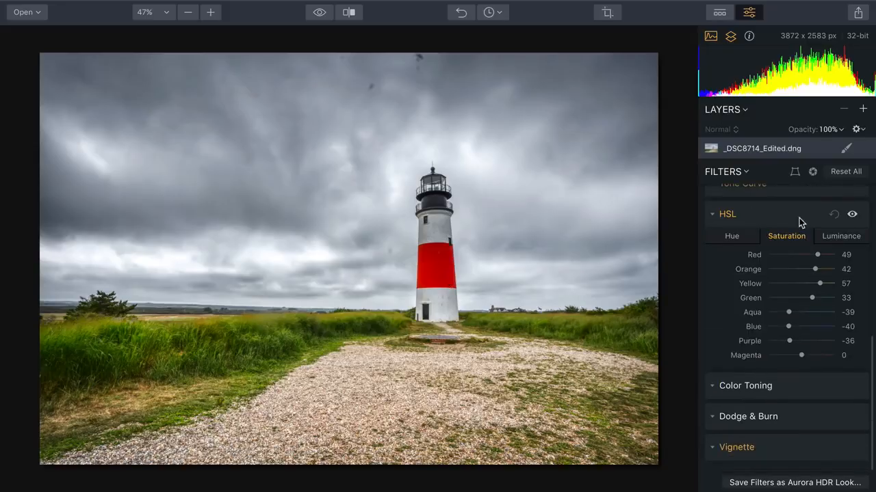
pyautogui.moveTo(817, 258); pyautogui.dragTo(797, 260)
pyautogui.click(838, 236)
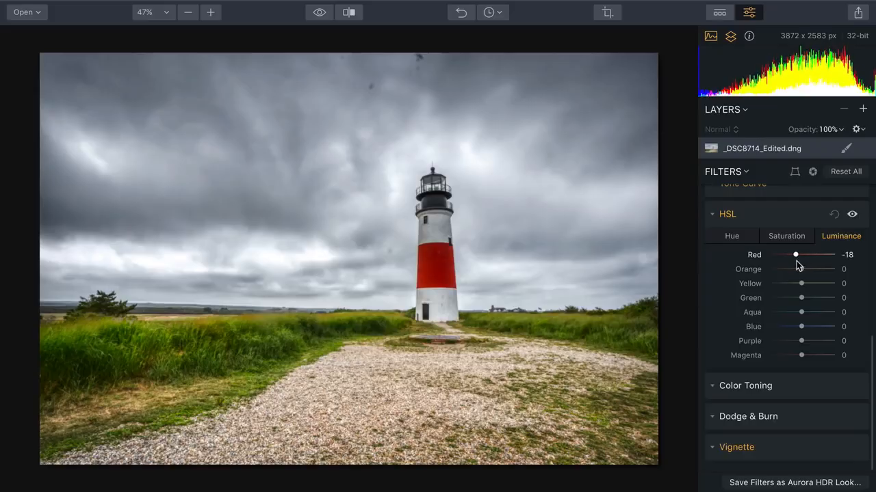
pyautogui.click(736, 237)
pyautogui.moveTo(802, 255)
pyautogui.mouseDown()
pyautogui.moveTo(764, 258)
pyautogui.moveTo(820, 260)
pyautogui.moveTo(790, 262)
pyautogui.mouseUp()
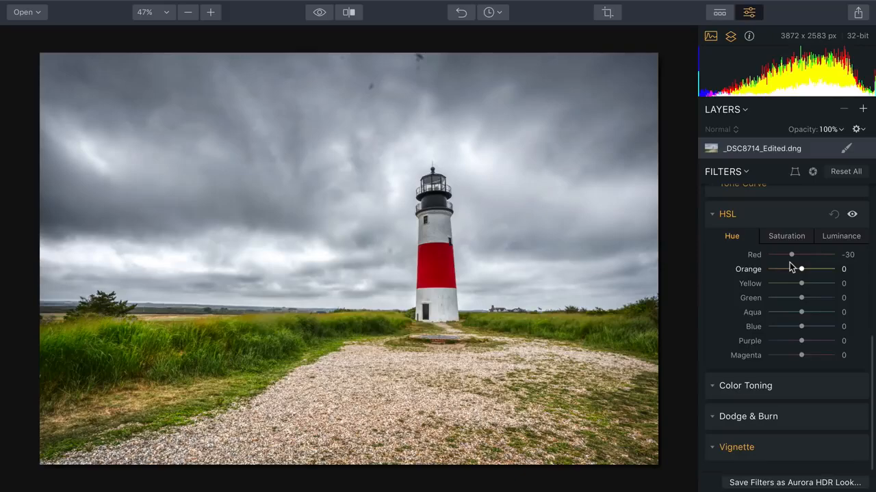
# In the HSL filter, lower the Green saturation and set the Green luminance to 2.
pyautogui.click(788, 237)
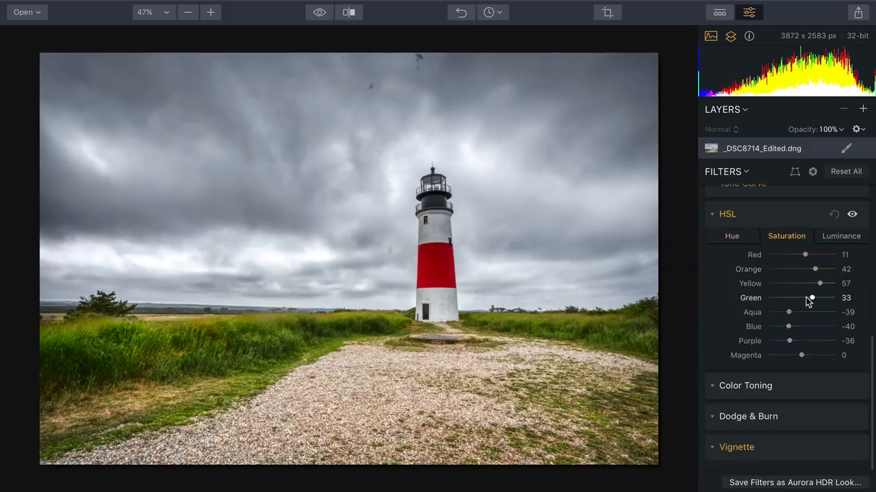
pyautogui.moveTo(811, 298)
pyautogui.mouseDown()
pyautogui.moveTo(787, 305)
pyautogui.moveTo(820, 304)
pyautogui.moveTo(802, 303)
pyautogui.mouseUp()
pyautogui.click(825, 238)
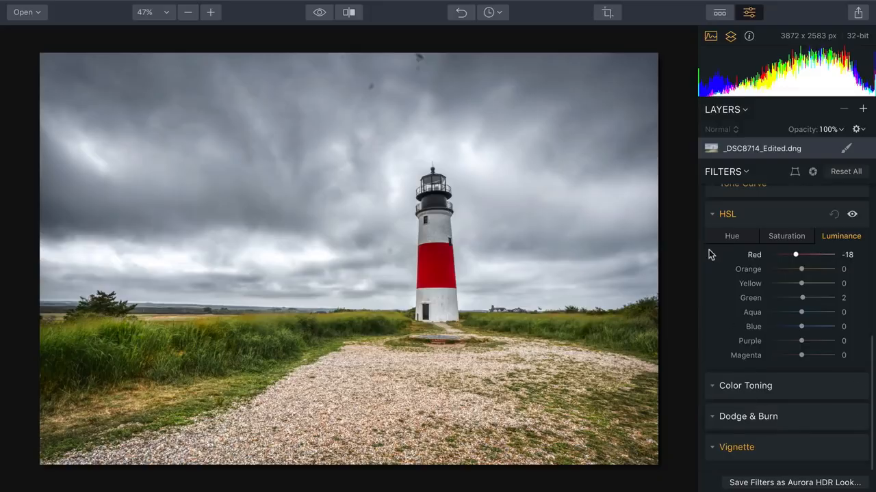
pyautogui.click(712, 214)
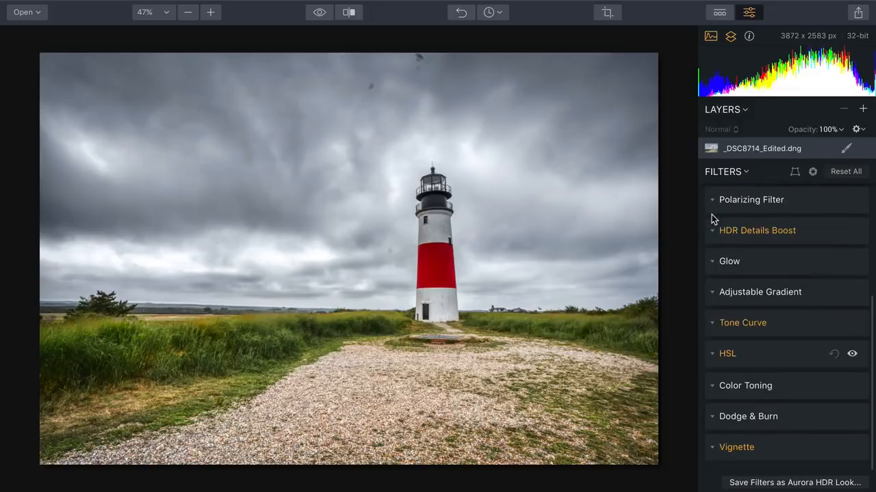
# Orient the Adjustable Gradient across the photo with a blend of 78, a horizontal shift of 51 and a rotation of -1°.
pyautogui.click(712, 294)
pyautogui.click(773, 445)
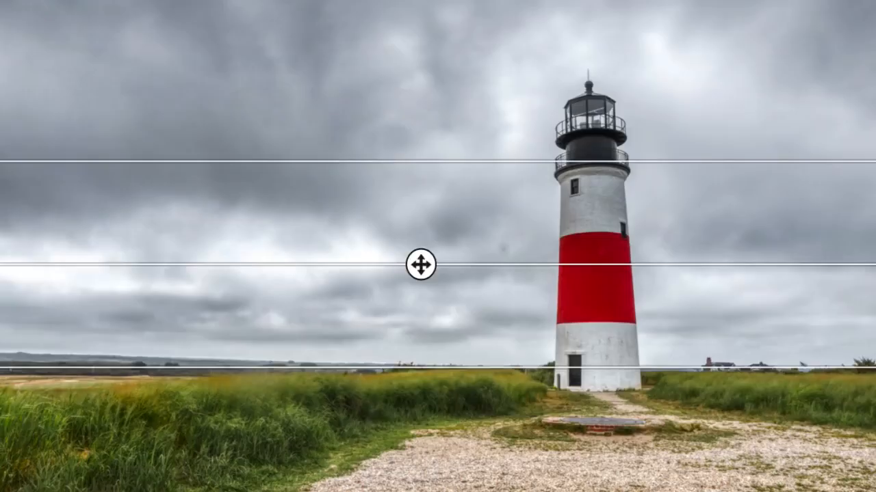
pyautogui.moveTo(420, 264); pyautogui.dragTo(408, 358)
pyautogui.moveTo(440, 257); pyautogui.dragTo(424, 0)
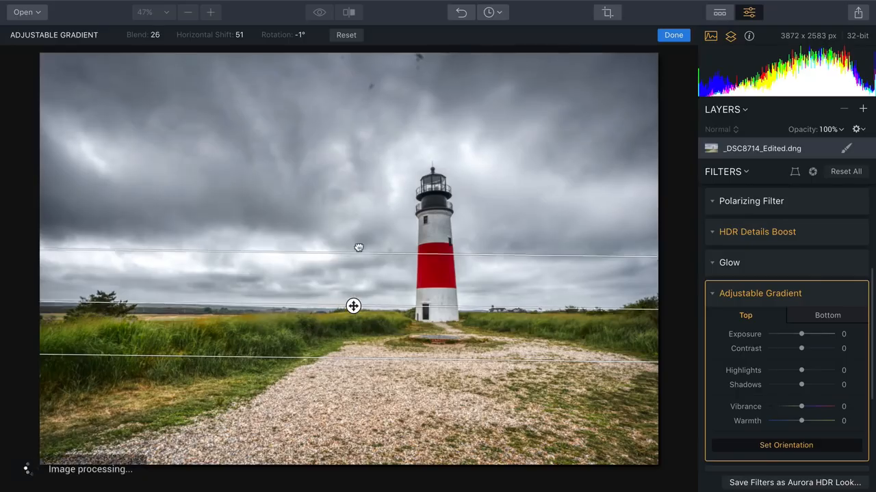
pyautogui.moveTo(350, 117); pyautogui.dragTo(350, 109)
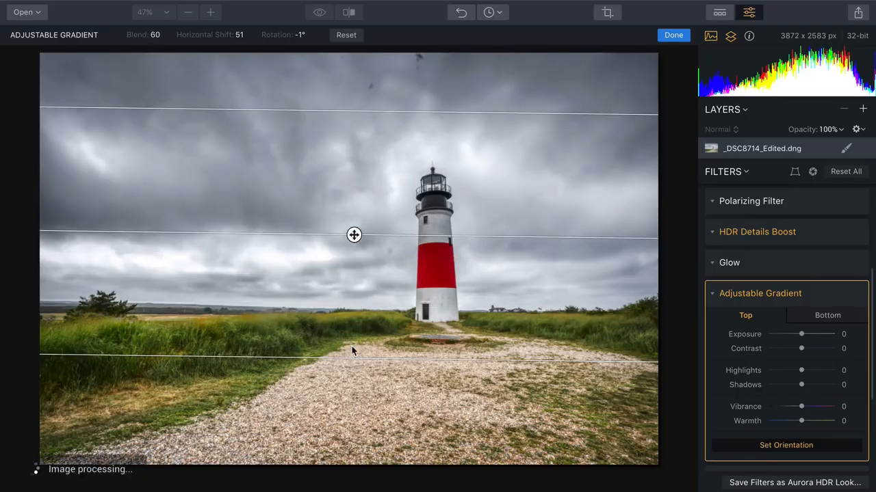
pyautogui.moveTo(351, 360); pyautogui.dragTo(349, 435)
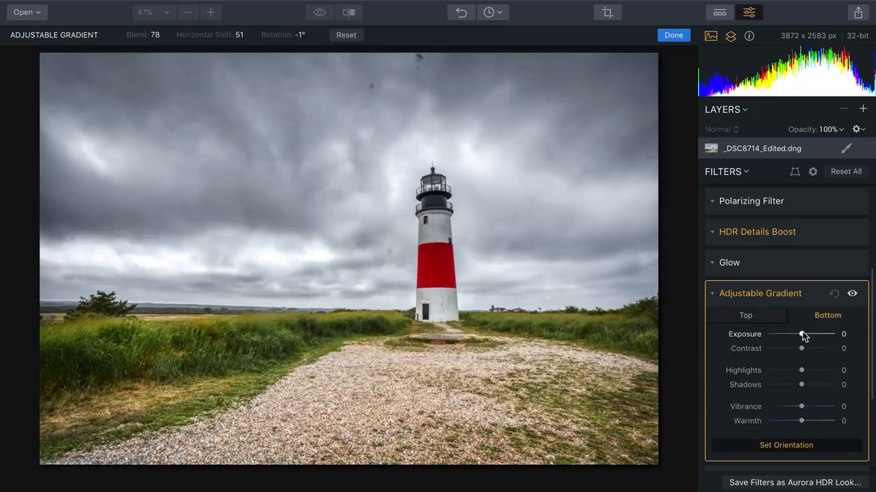
# For the bottom of the Adjustable Gradient, set Exposure to -41, Highlights to -12 and Shadows to 38.
pyautogui.moveTo(802, 335); pyautogui.dragTo(814, 384)
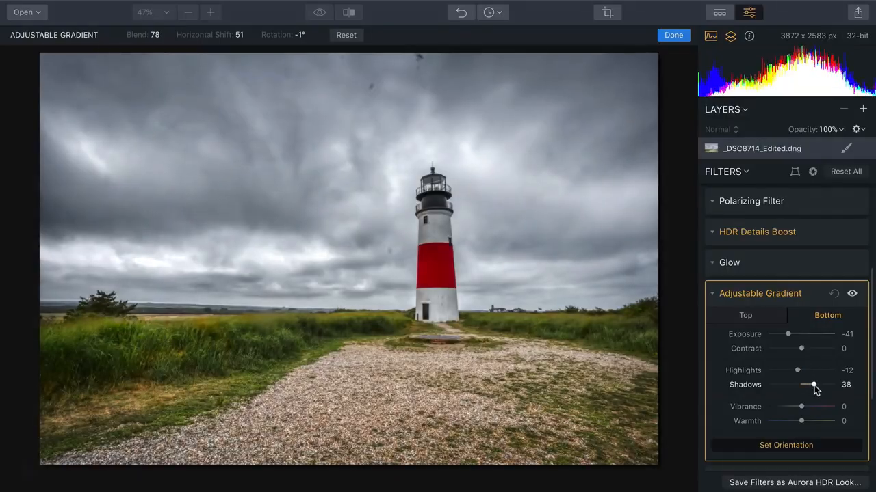
pyautogui.moveTo(342, 427)
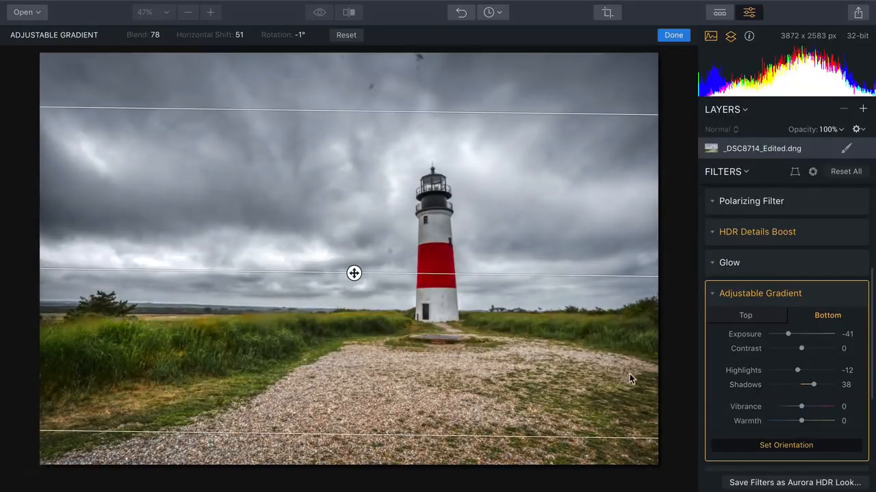
pyautogui.click(714, 294)
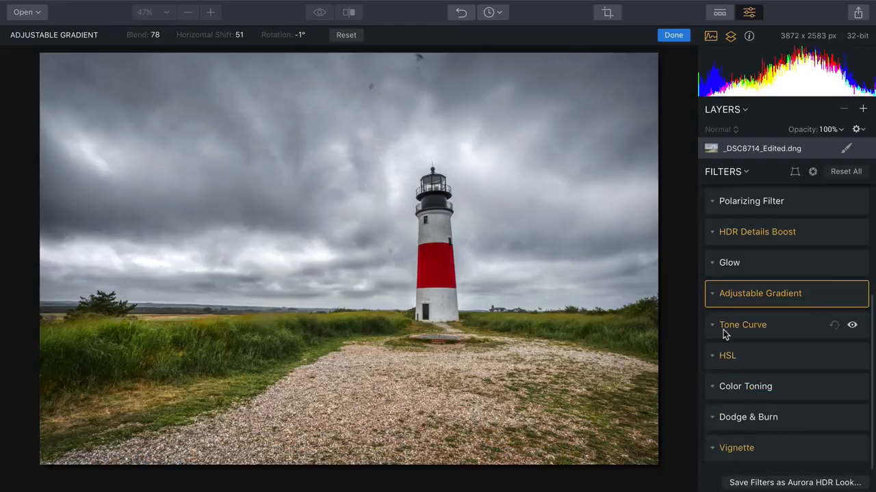
# In Dodge & Burn, lighten the lighthouse with a size 40 brush at 27% strength, and set the amount to 74.
pyautogui.click(710, 417)
pyautogui.scroll(-2, 709, 419)
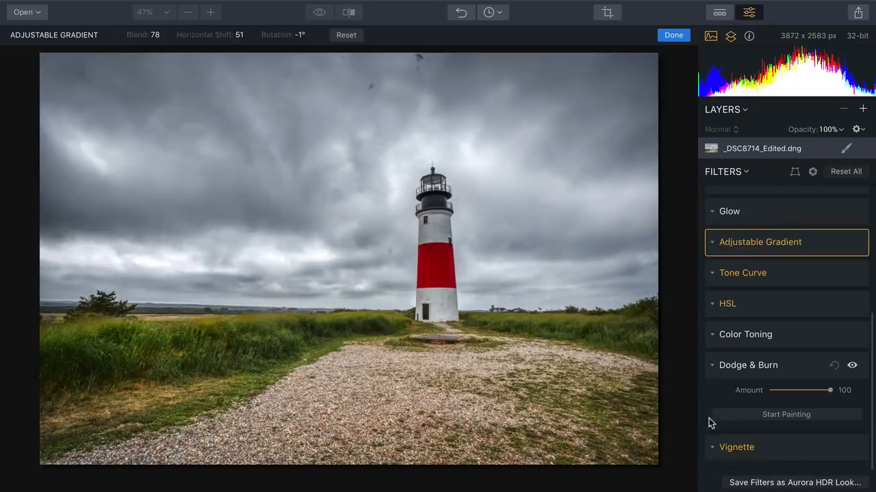
pyautogui.click(735, 417)
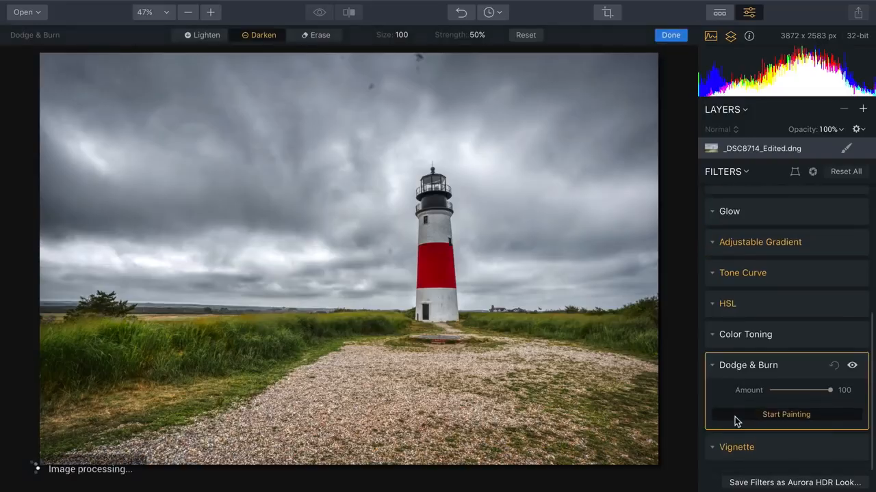
pyautogui.click(204, 35)
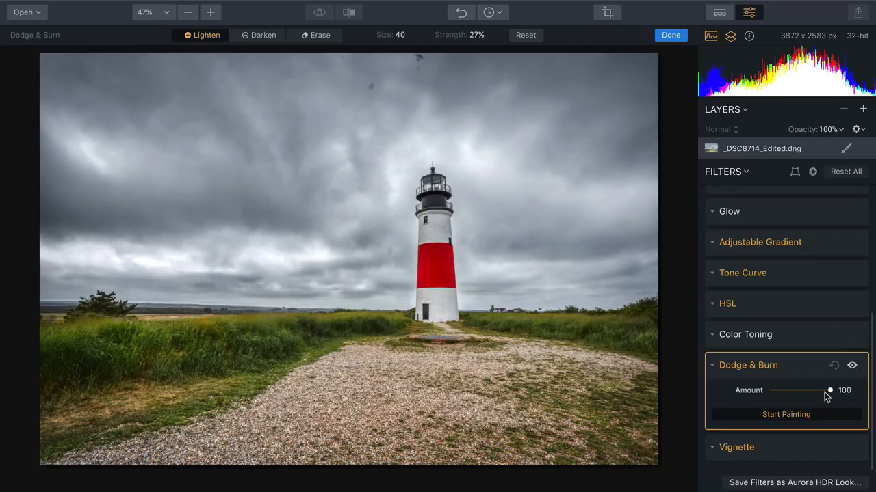
pyautogui.moveTo(824, 392)
pyautogui.mouseDown()
pyautogui.moveTo(783, 394)
pyautogui.moveTo(838, 389)
pyautogui.moveTo(767, 394)
pyautogui.moveTo(817, 388)
pyautogui.mouseUp()
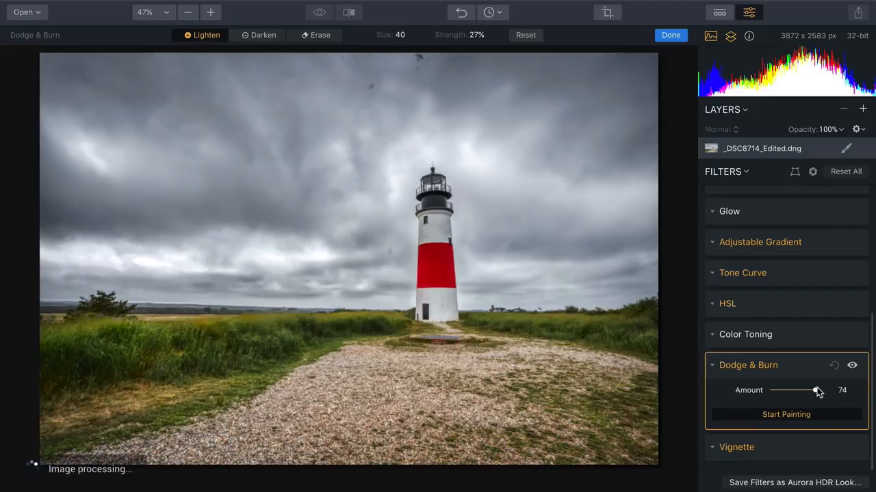
# Switch Dodge & Burn to erasing with a size 52 brush at 100% strength, and finish the painting.
pyautogui.click(315, 35)
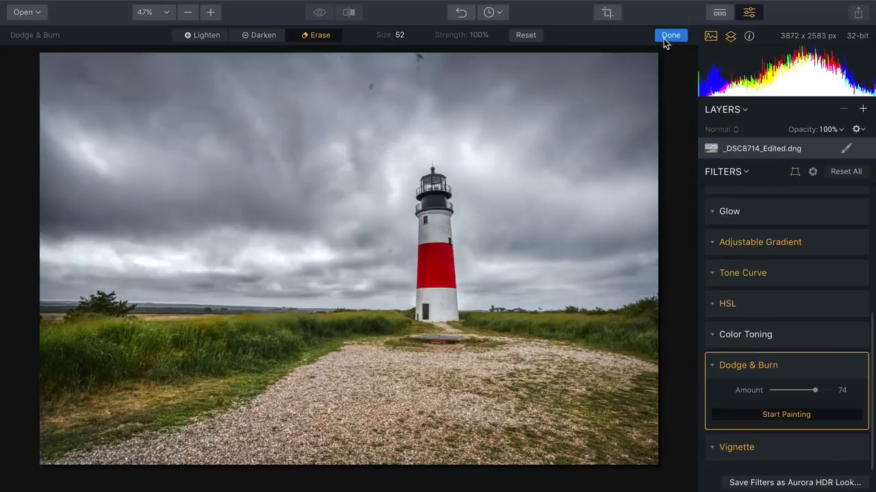
pyautogui.click(664, 36)
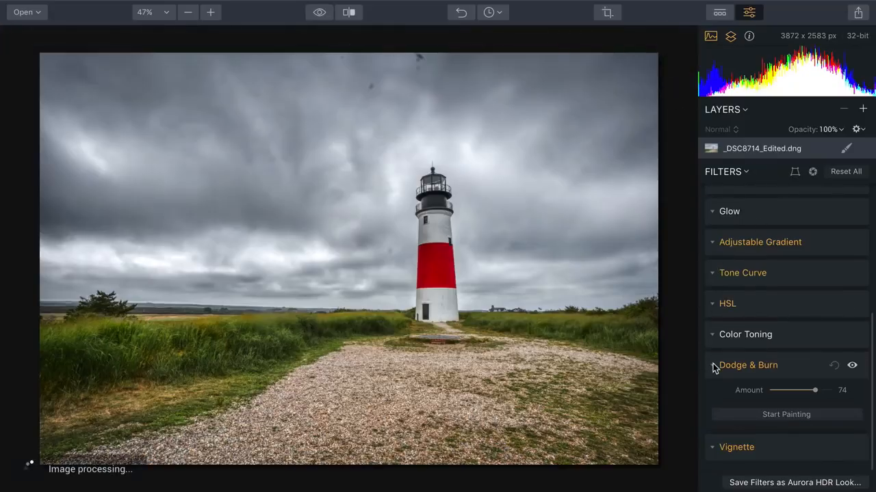
pyautogui.click(712, 365)
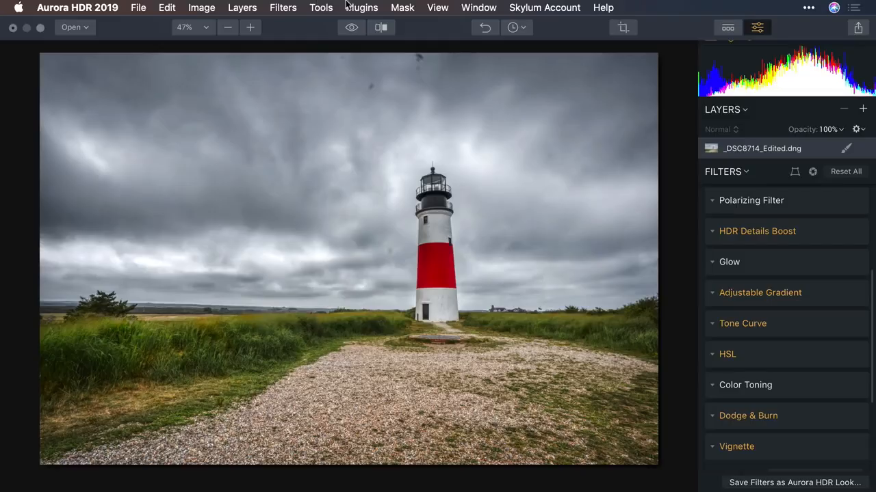
# Send the photo to the Luminar plugin and look over its preset categories.
pyautogui.click(350, 5)
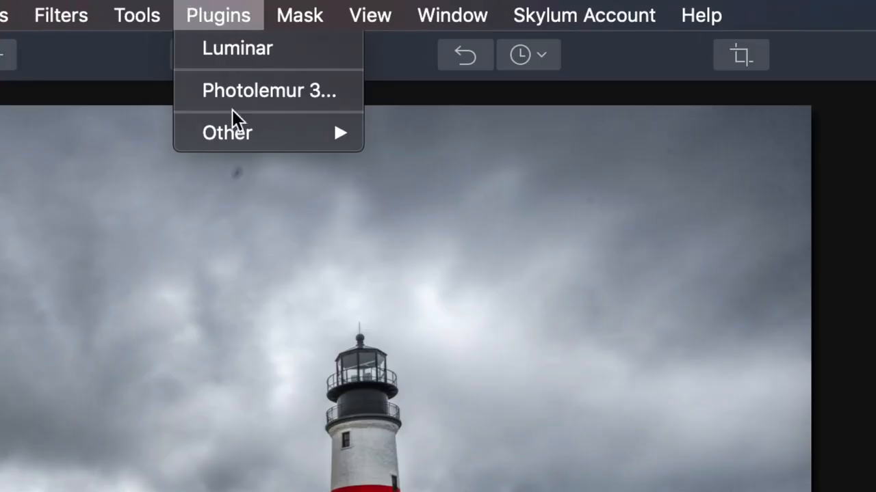
pyautogui.moveTo(371, 68)
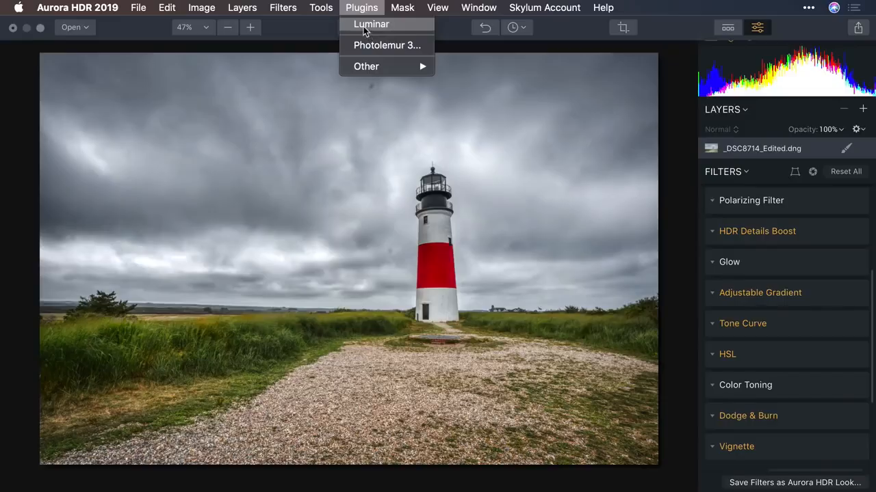
pyautogui.click(363, 26)
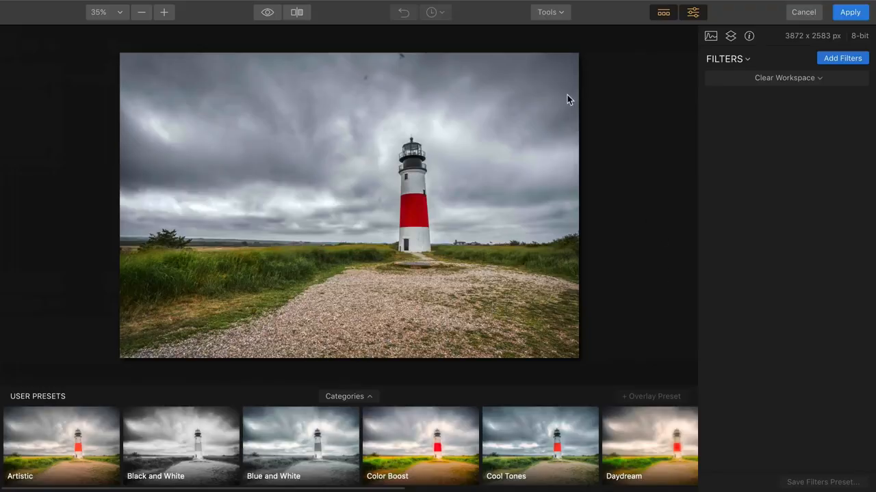
pyautogui.click(352, 395)
pyautogui.scroll(-2, 374, 317)
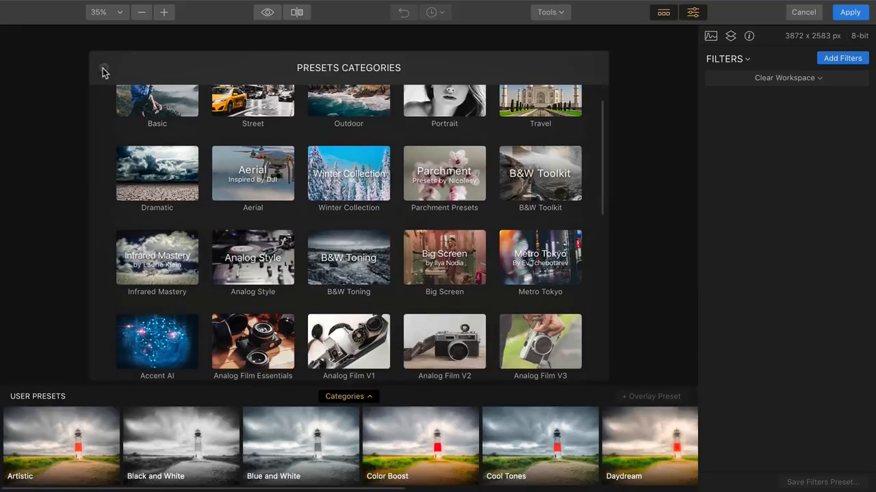
pyautogui.click(103, 68)
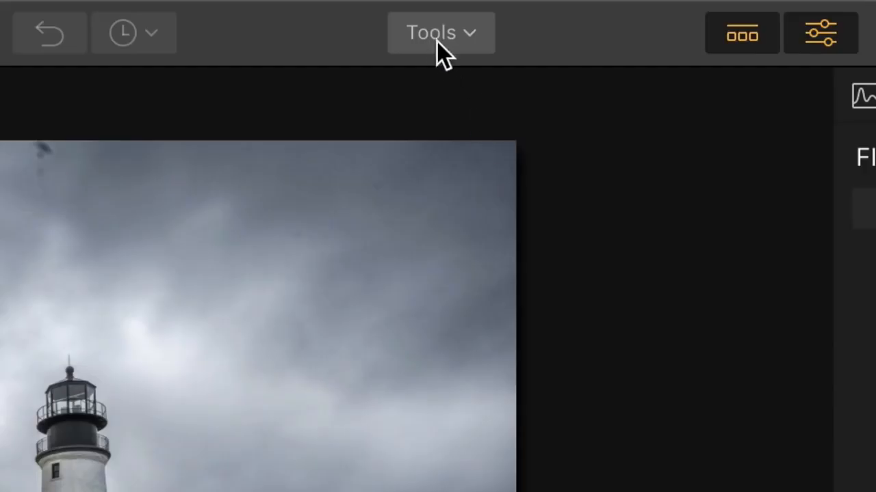
# With the Erase tool at size 20, remove the dust spots in the sky and the marks along the photo's lower edge.
pyautogui.click(548, 13)
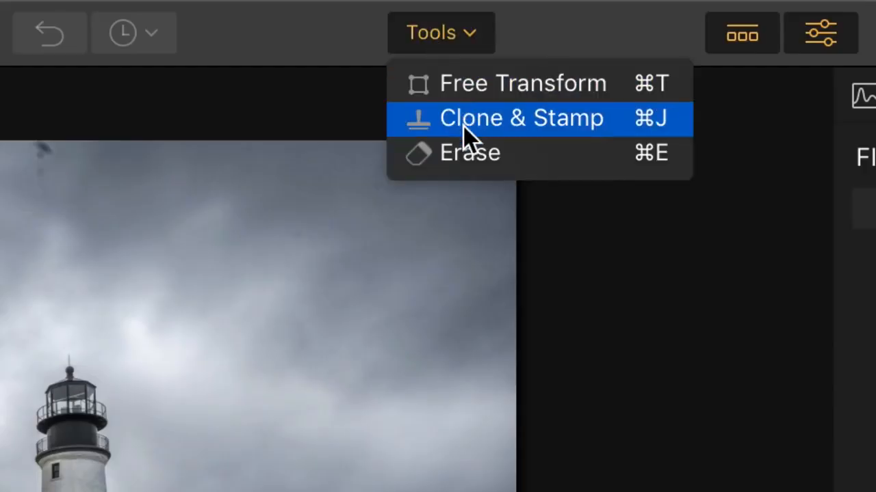
pyautogui.click(465, 151)
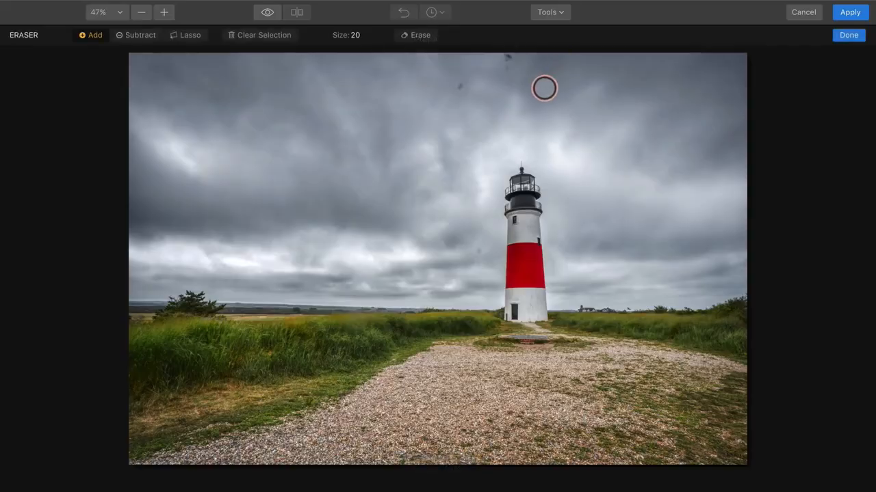
pyautogui.click(461, 89)
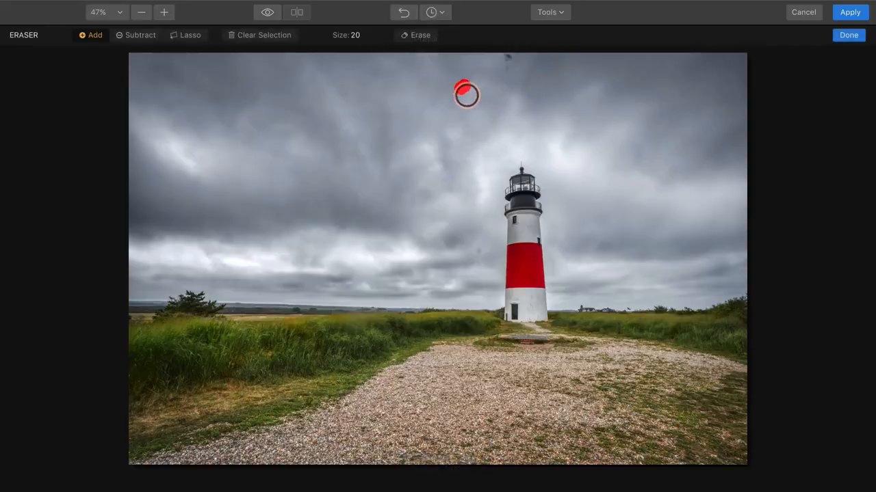
pyautogui.click(509, 59)
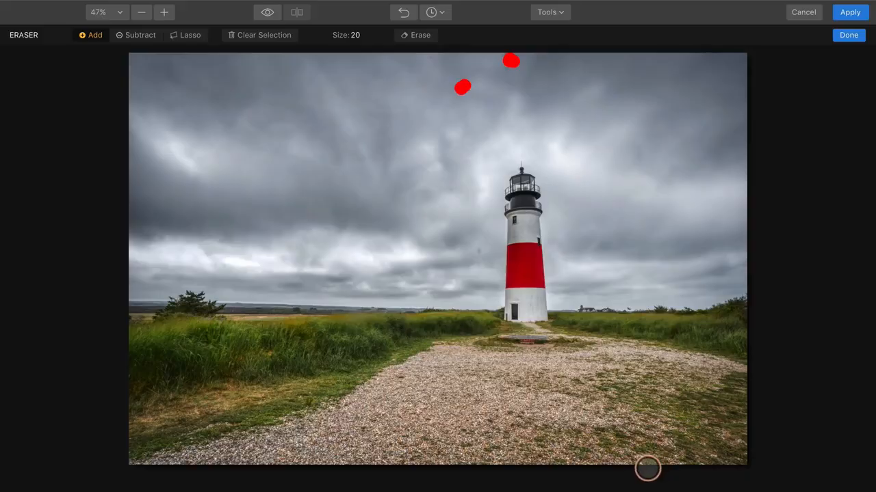
pyautogui.click(639, 461)
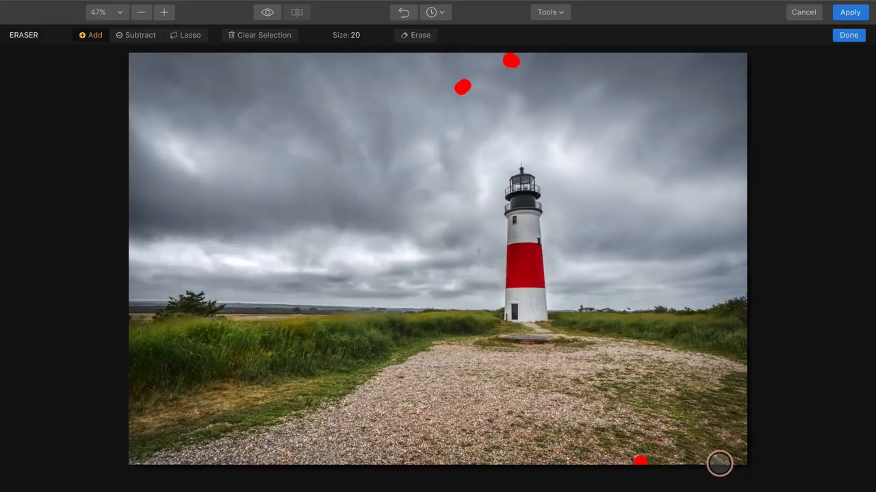
pyautogui.click(712, 457)
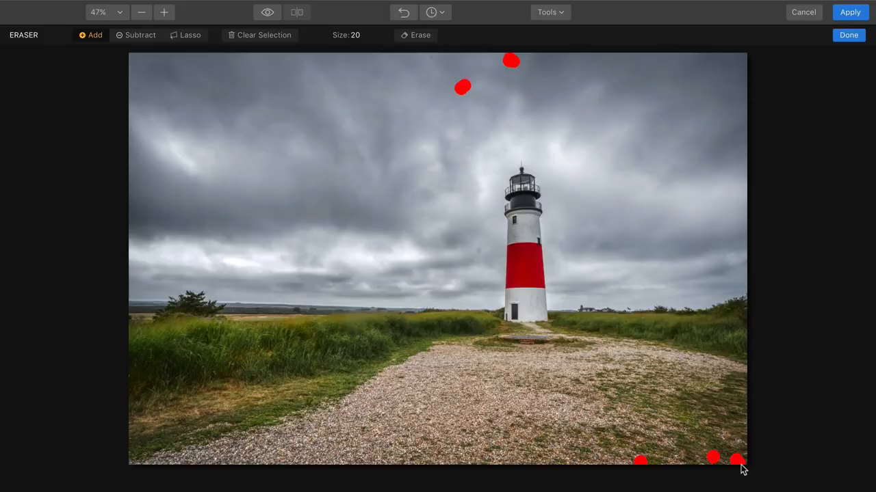
pyautogui.click(226, 269)
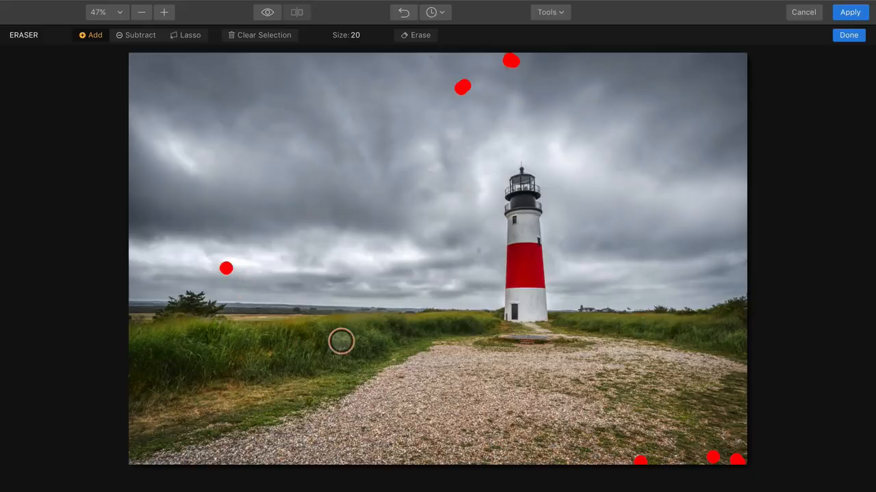
pyautogui.click(414, 35)
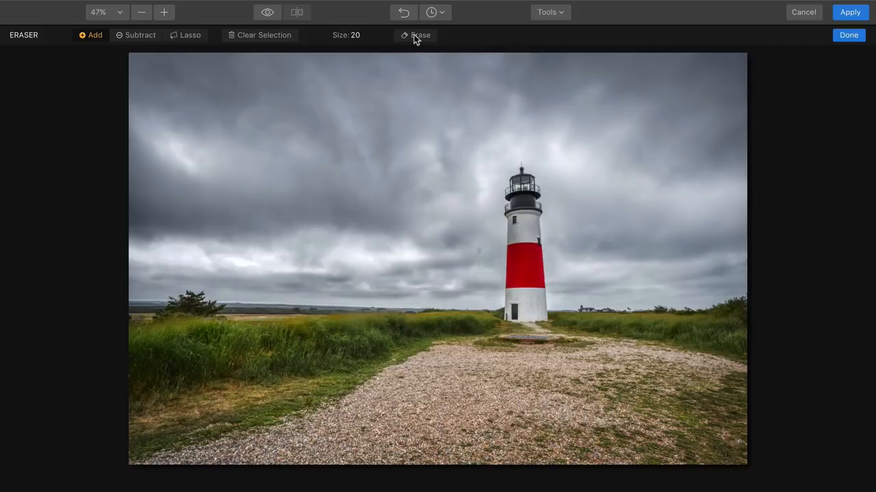
pyautogui.click(847, 36)
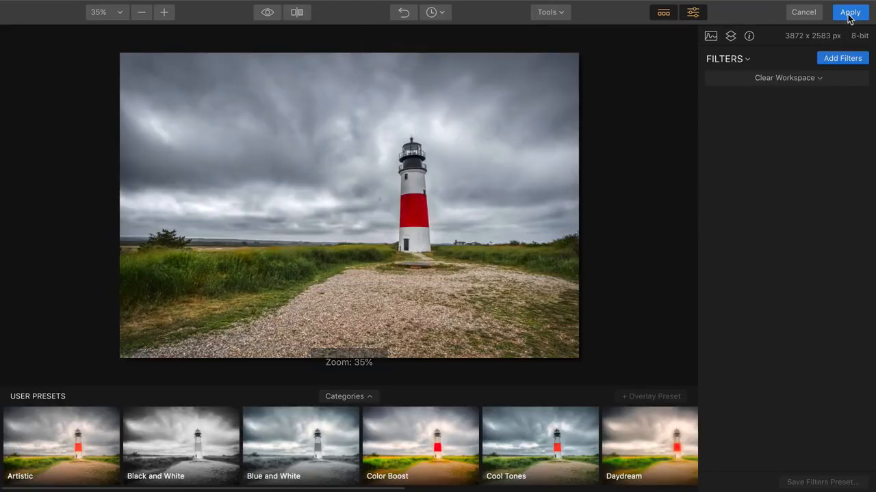
# Apply the Luminar retouching back to the photo as a layer, and look over which other plugins are available.
pyautogui.click(849, 15)
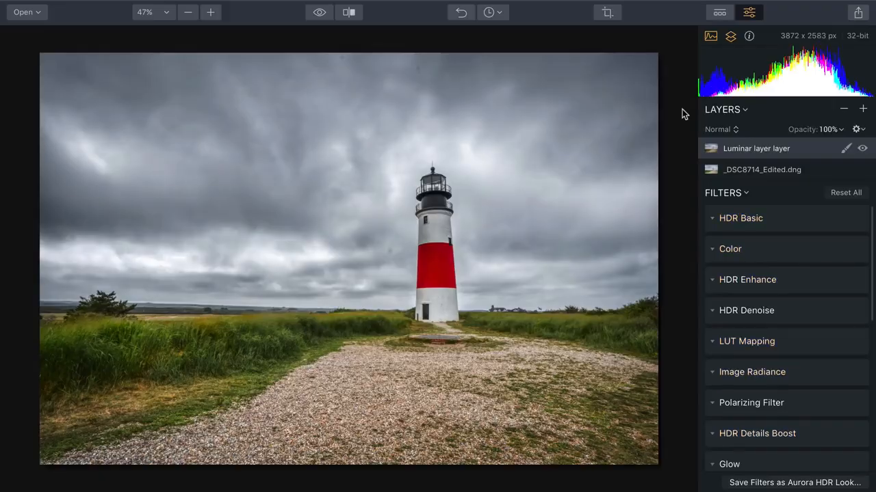
pyautogui.click(316, 6)
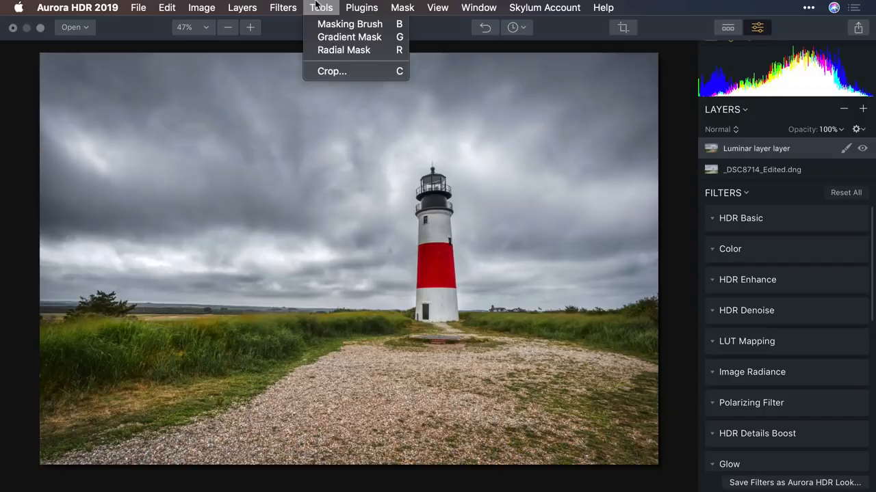
pyautogui.moveTo(361, 7)
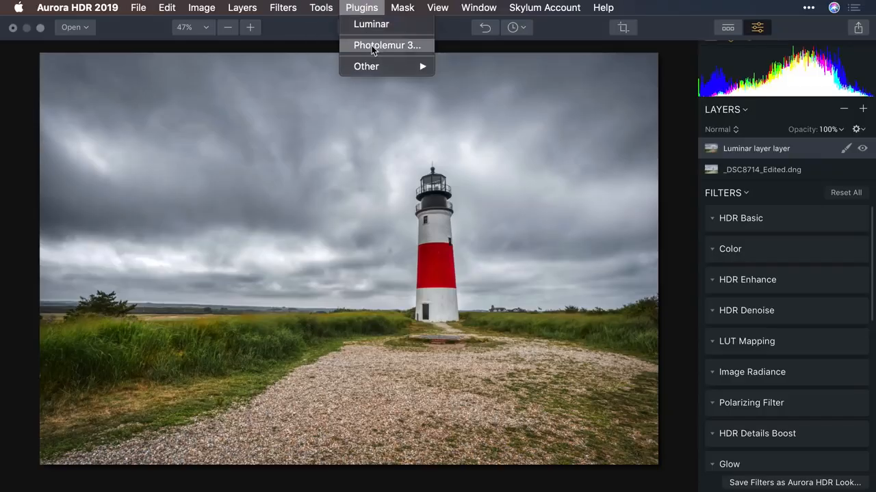
pyautogui.moveTo(375, 67)
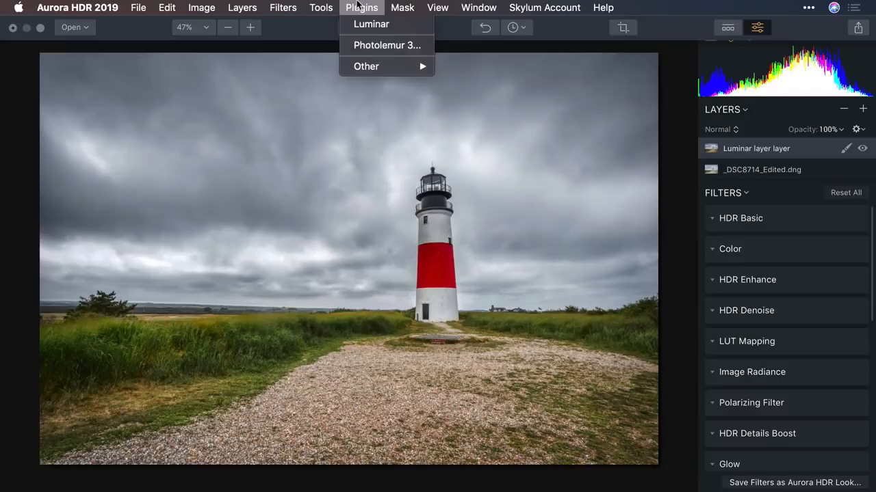
pyautogui.click(356, 5)
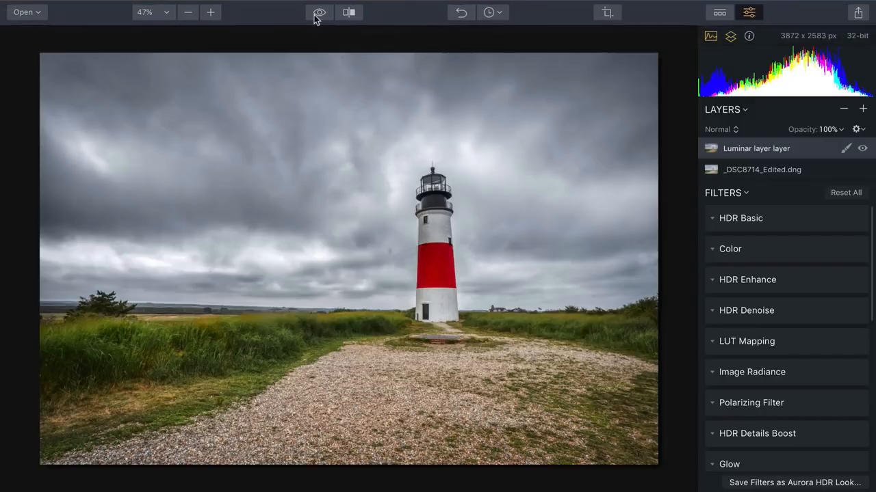
# Save the document to the Desktop as _DSC8717_Edited.dng.mpaur2, with history and Windows compatibility included.
pyautogui.press('super+s')
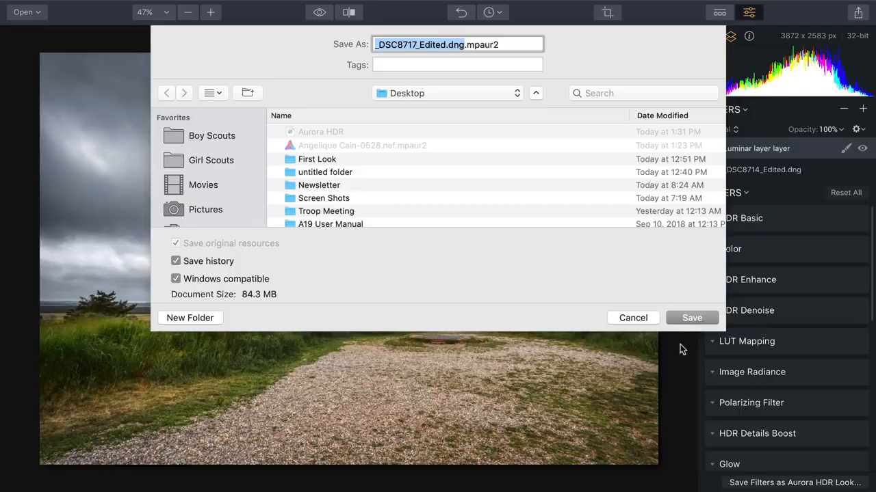
pyautogui.click(689, 322)
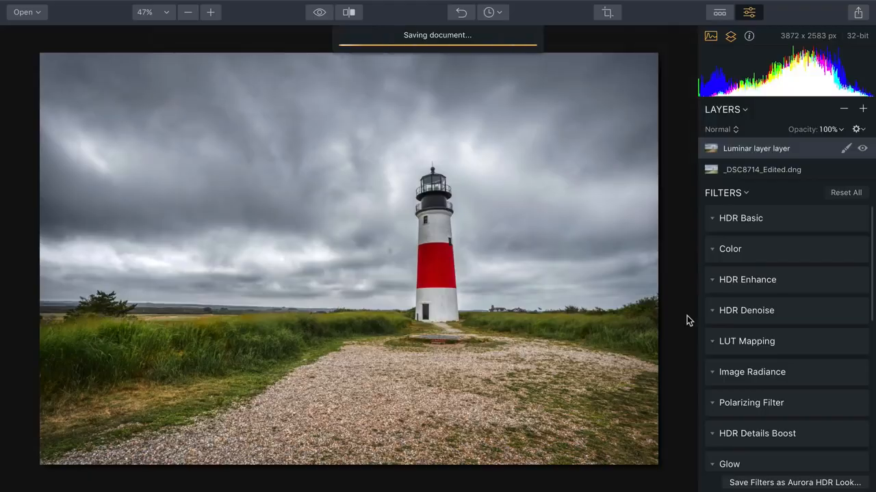
# Examine the image export options for sharpening, size, color space, format and resolution, and leave without exporting.
pyautogui.click(858, 12)
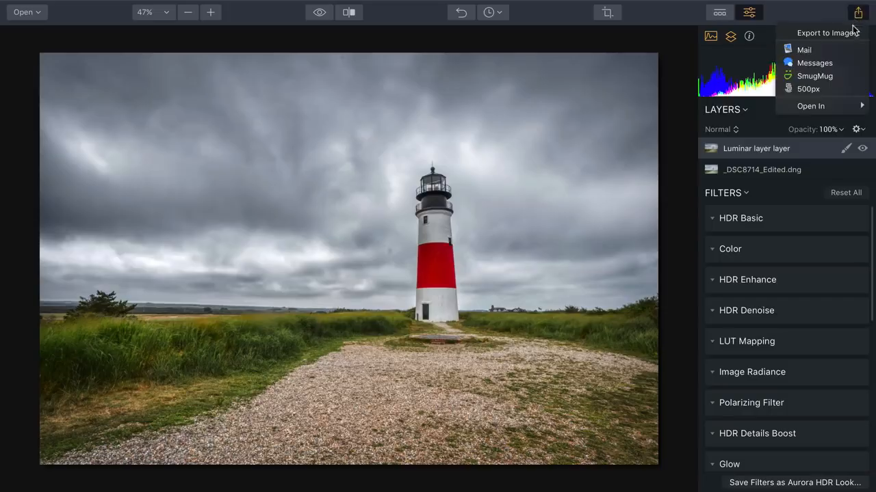
pyautogui.click(827, 33)
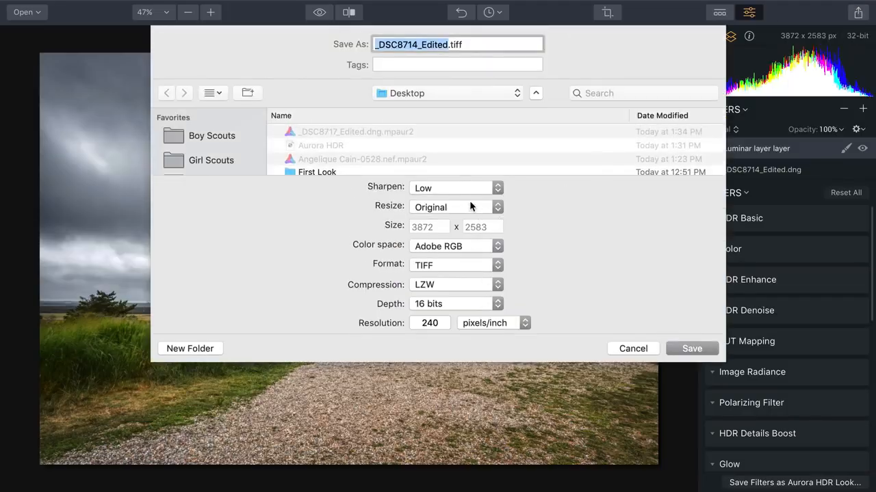
pyautogui.click(633, 348)
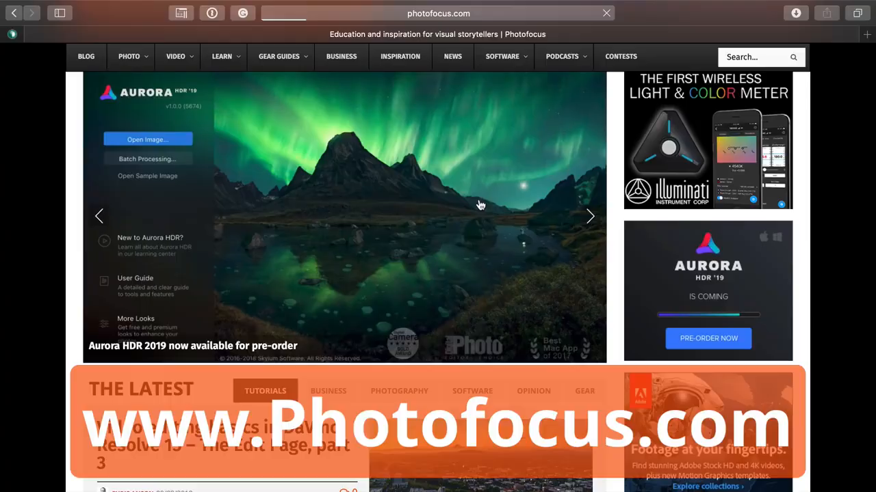
# On the Photofocus website in Safari, open the Aurora HDR 2019 pre-order article and read its feature list, purchase options and bonus items.
pyautogui.click(480, 205)
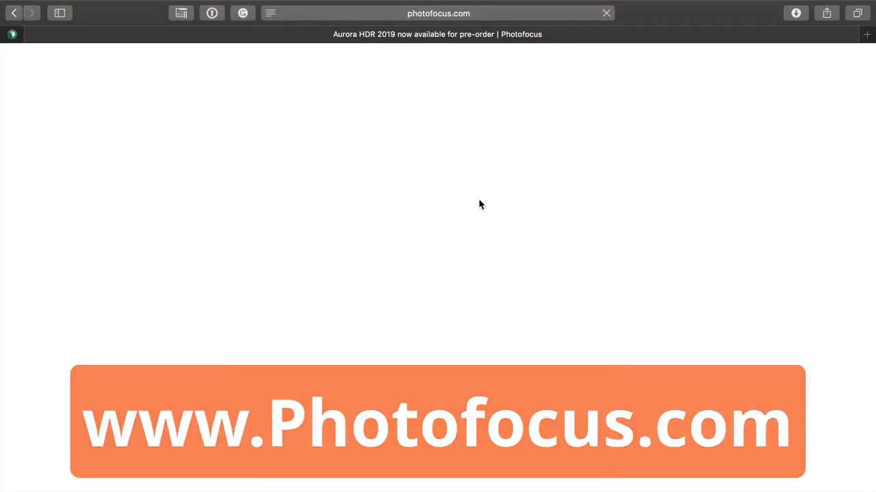
pyautogui.scroll(-5, 479, 199)
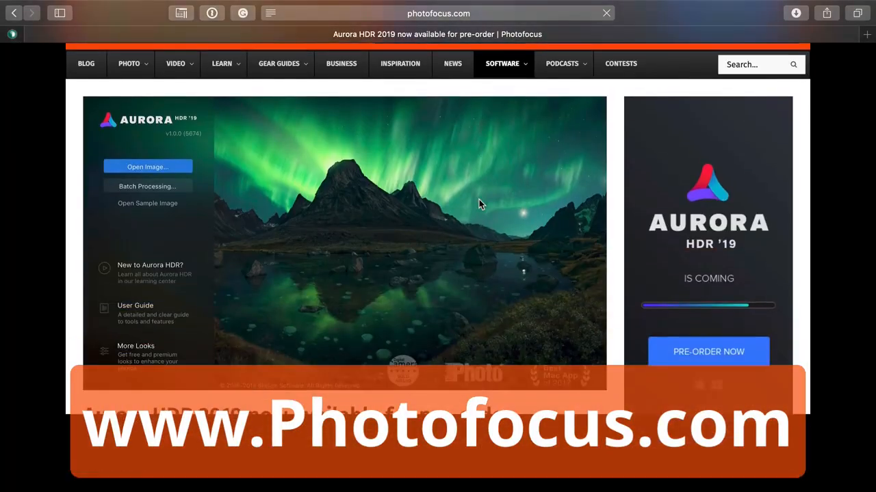
pyautogui.scroll(-6, 479, 199)
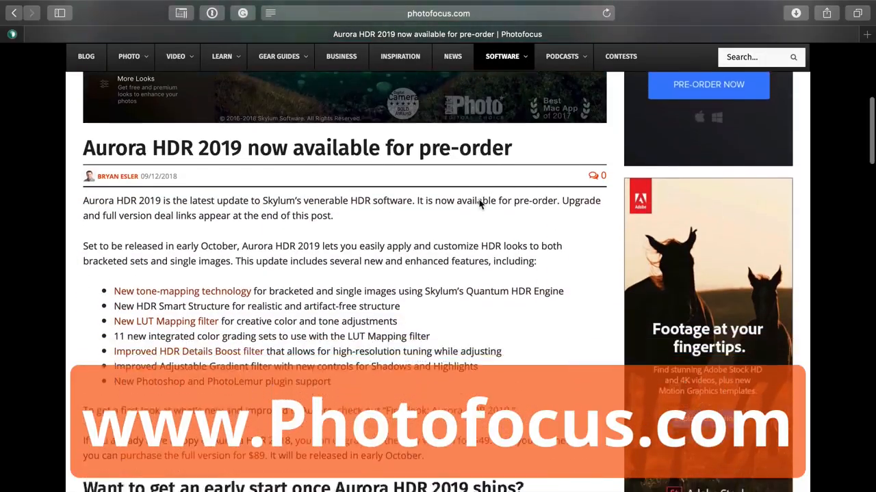
pyautogui.scroll(-10, 478, 203)
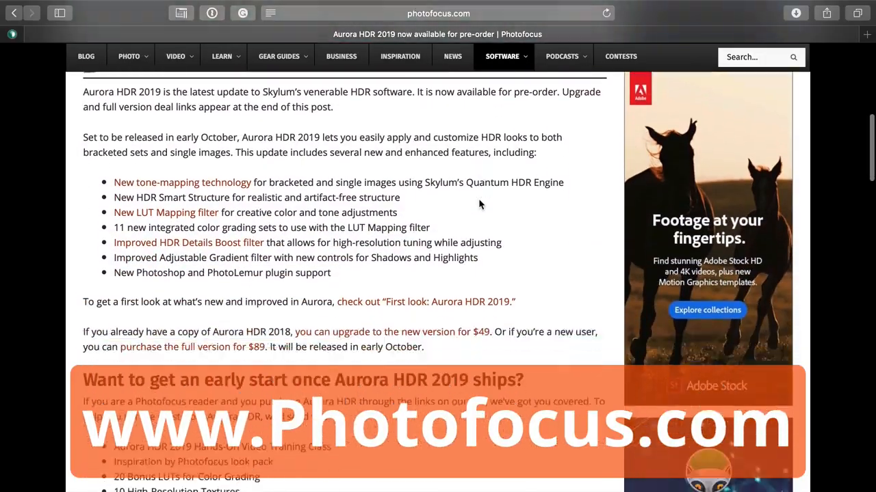
pyautogui.scroll(-3, 479, 204)
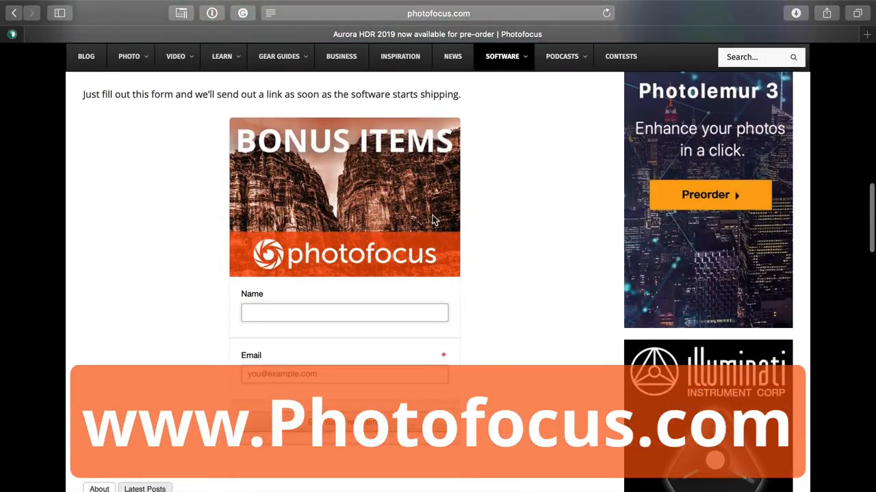
pyautogui.scroll(2, 432, 219)
pyautogui.scroll(5, 432, 220)
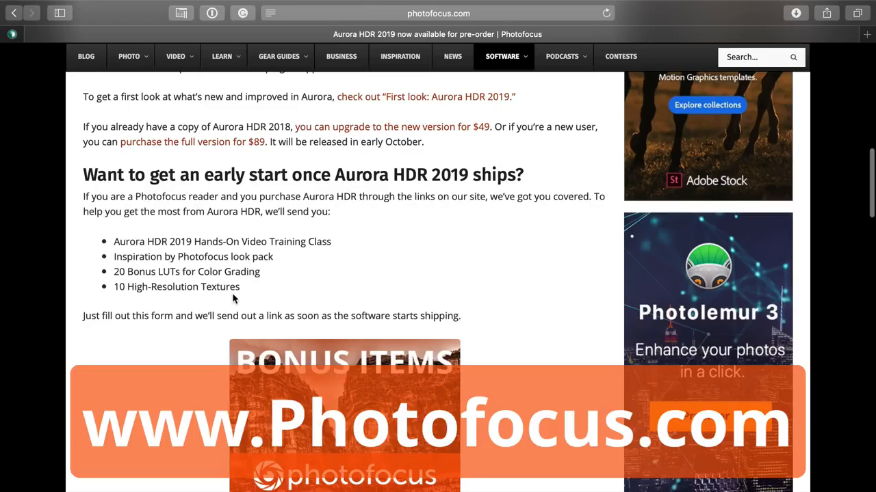
pyautogui.scroll(5, 232, 293)
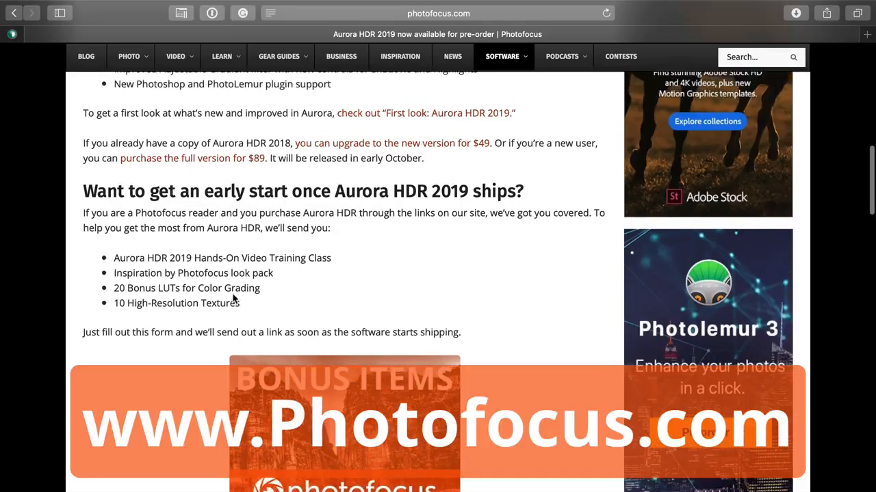
pyautogui.scroll(15, 232, 293)
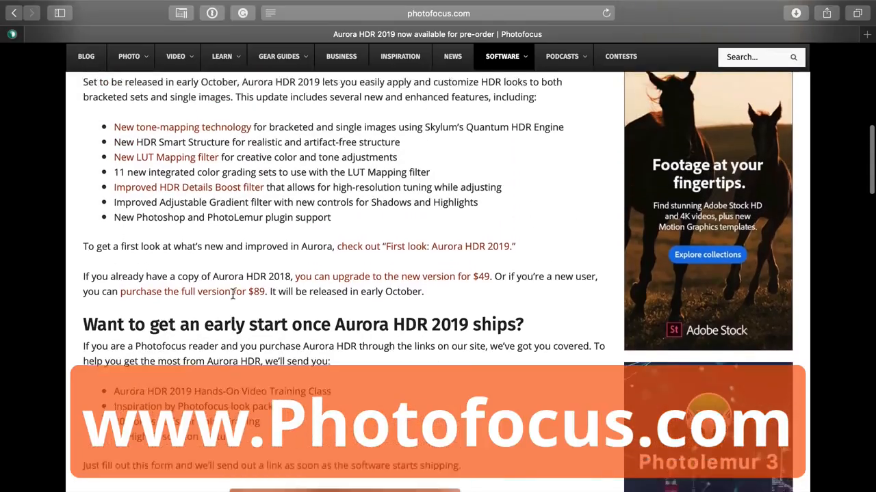